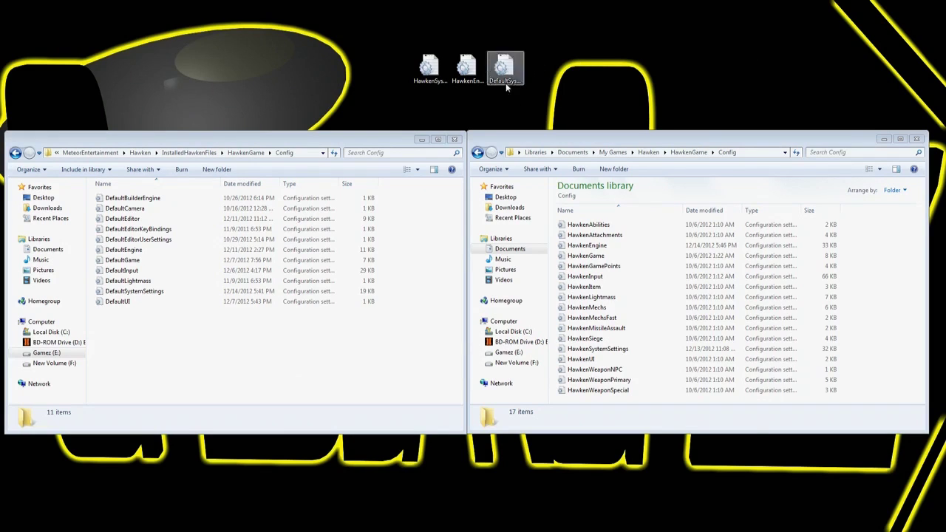
Step: Look over the desktop INI files, then open HawkenSystemSettings in Notepad
click(429, 69)
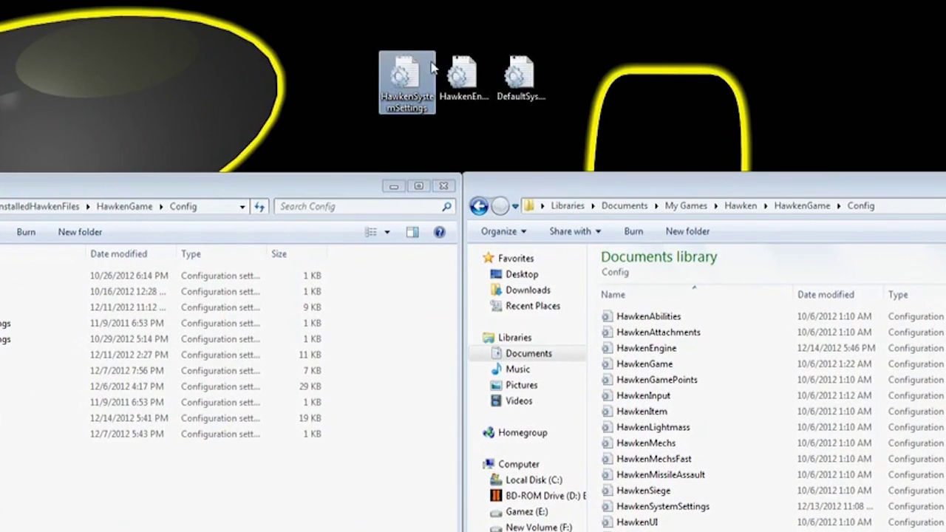
click(458, 78)
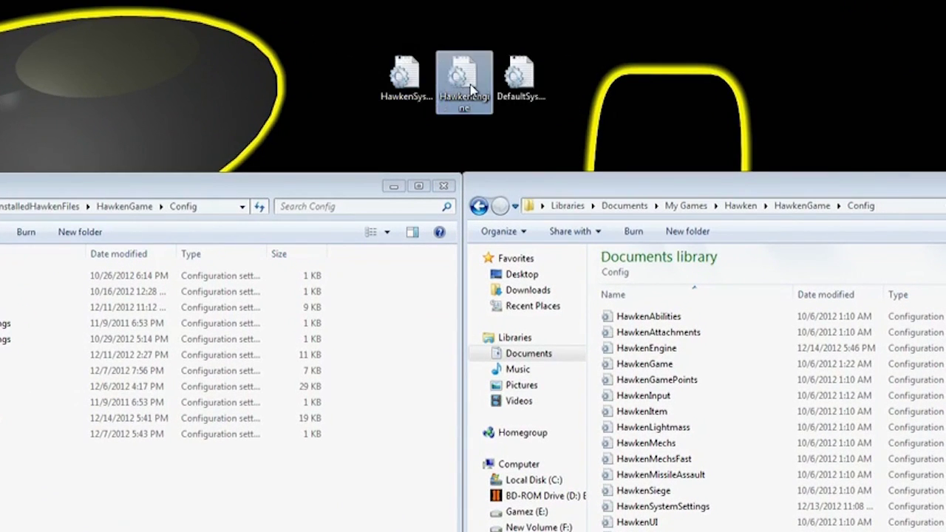
click(514, 75)
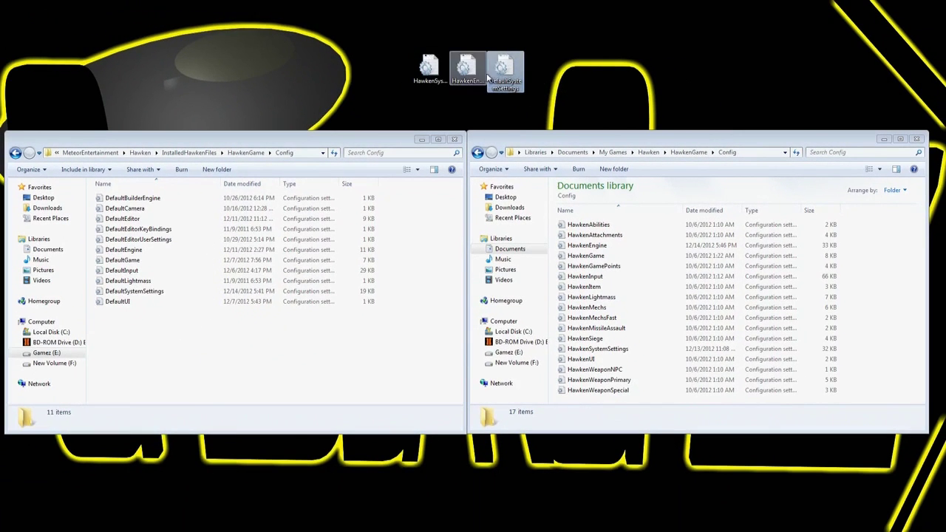
click(430, 71)
click(468, 70)
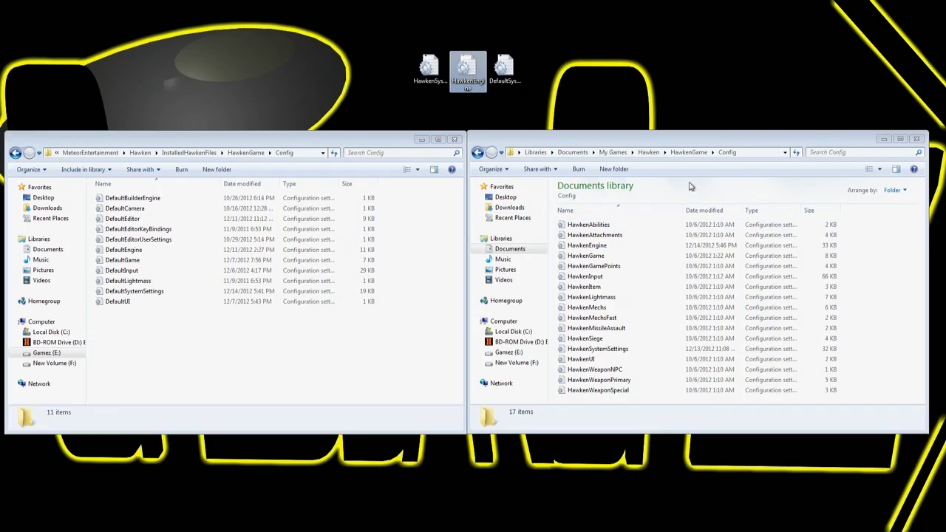
click(518, 76)
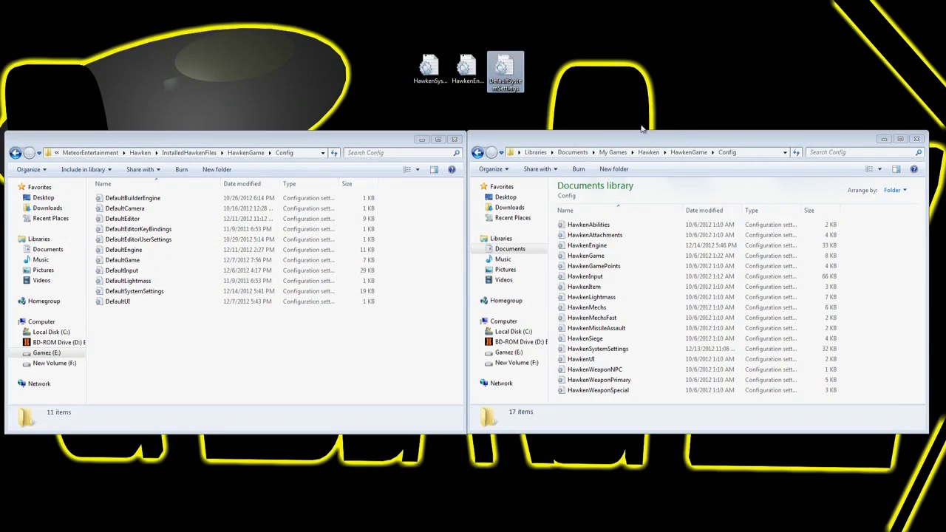
click(428, 68)
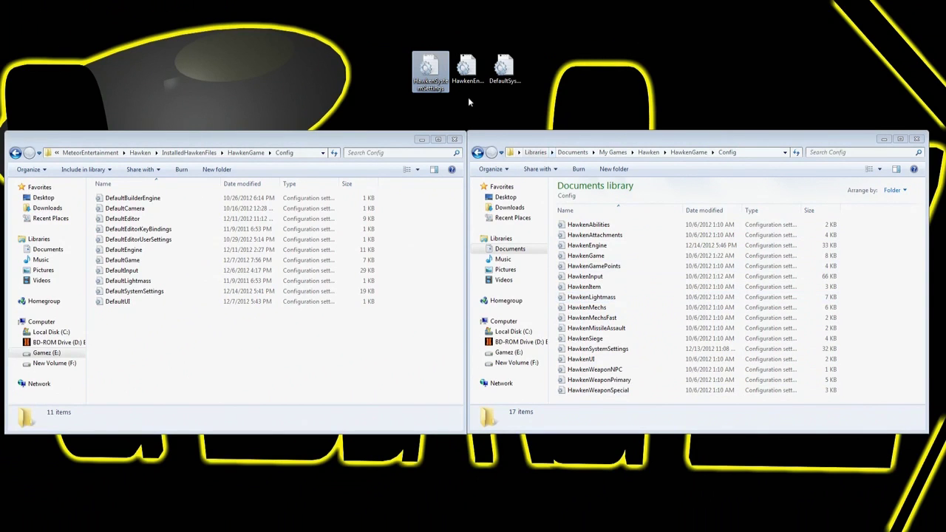
double_click(436, 83)
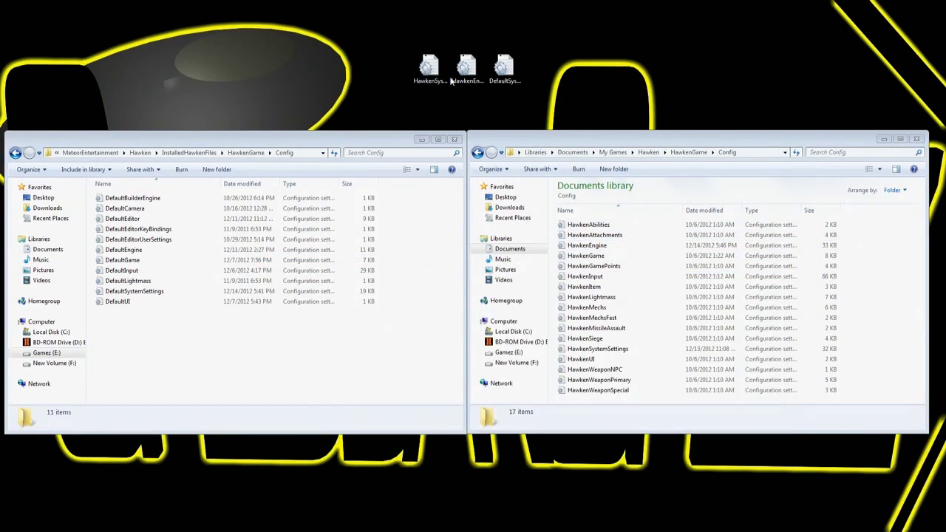
double_click(431, 72)
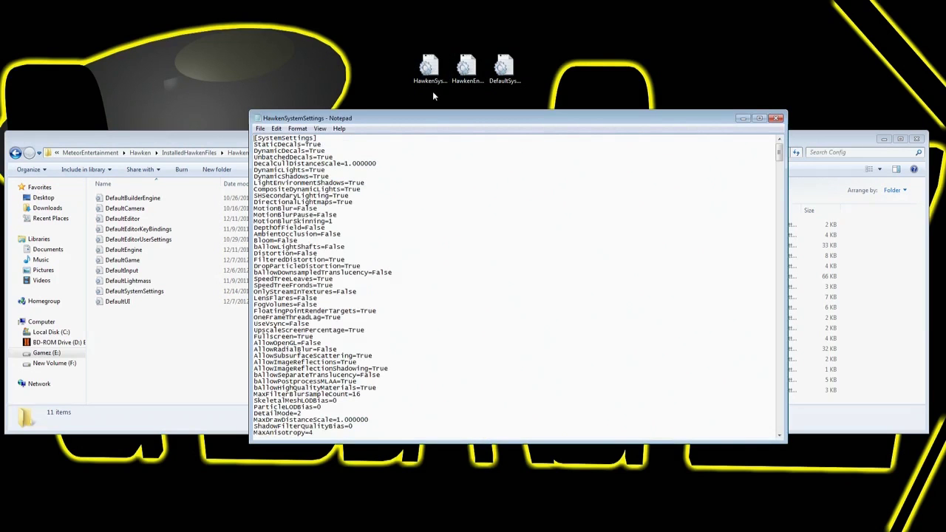
Step: Centre the HawkenSystemSettings Notepad window over both Config folders, dismissing an unused Find box
drag(575, 125, 380, 127)
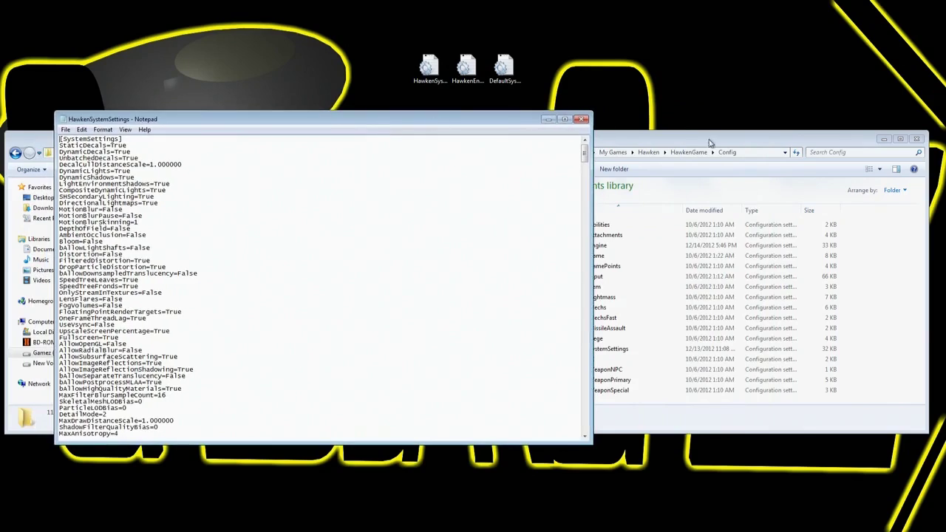
click(715, 136)
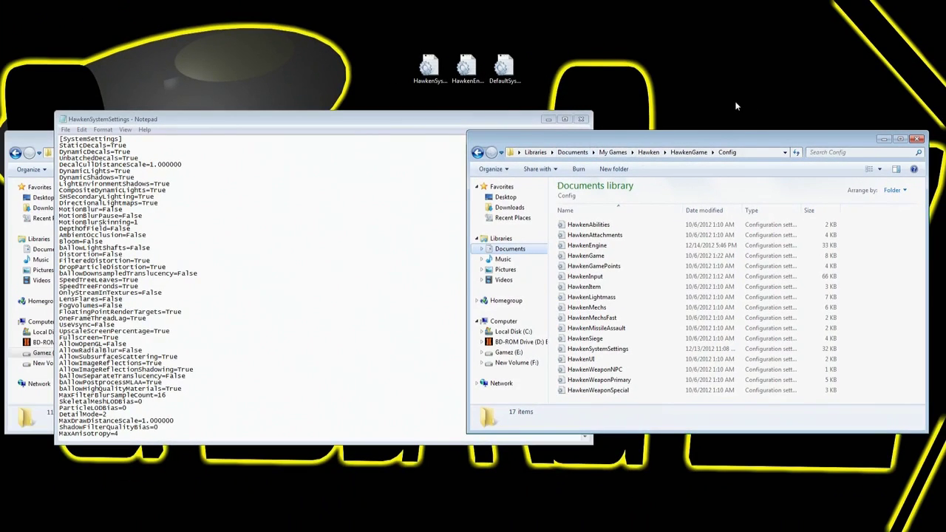
drag(423, 122, 614, 100)
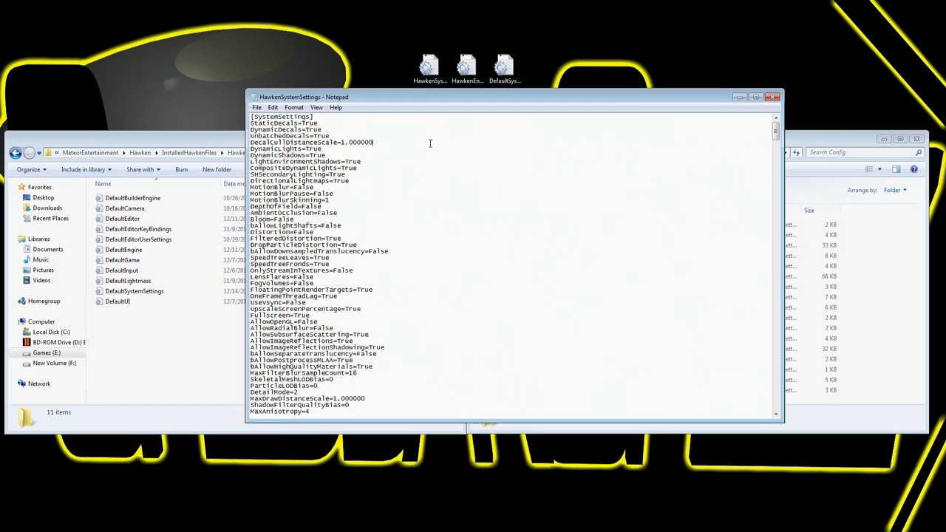
key(ctrl+f)
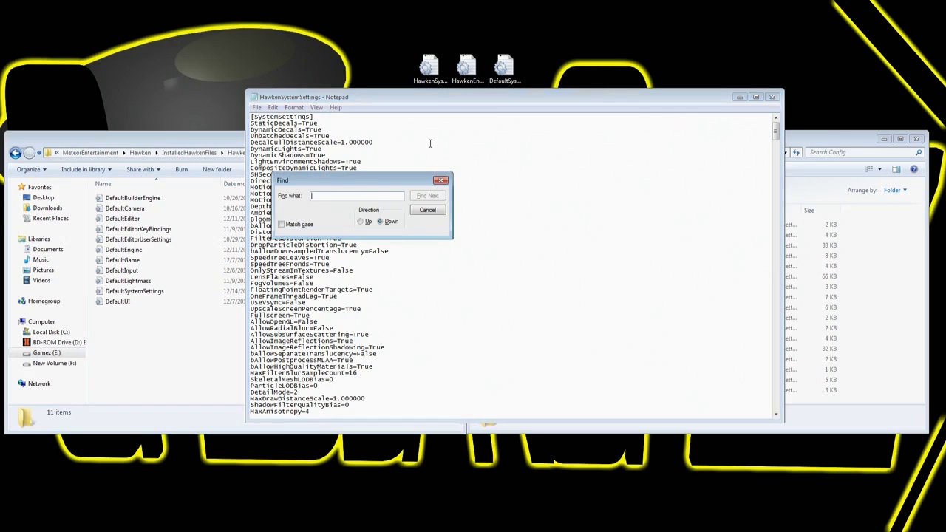
click(431, 212)
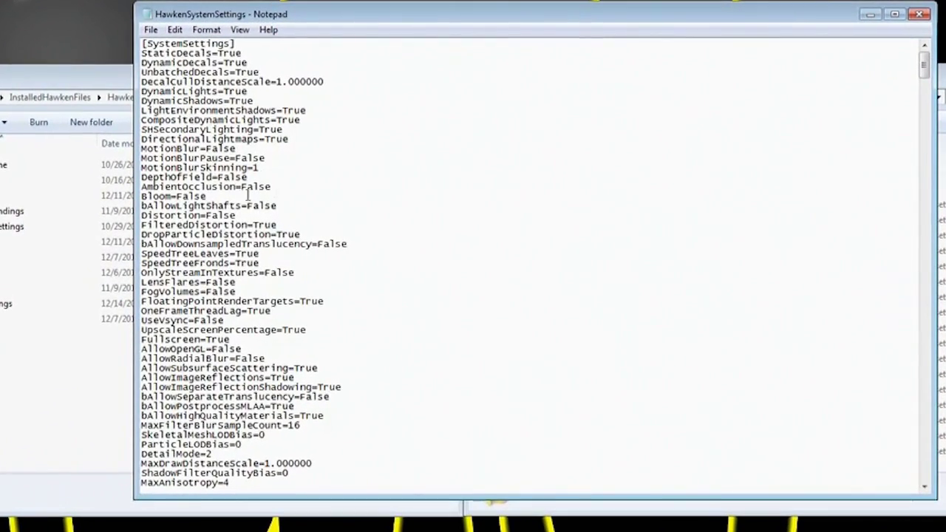
Step: Confirm DepthOfField, Bloom, bAllowLightShafts and Distortion are each set to False
click(265, 179)
click(221, 198)
click(296, 210)
click(254, 215)
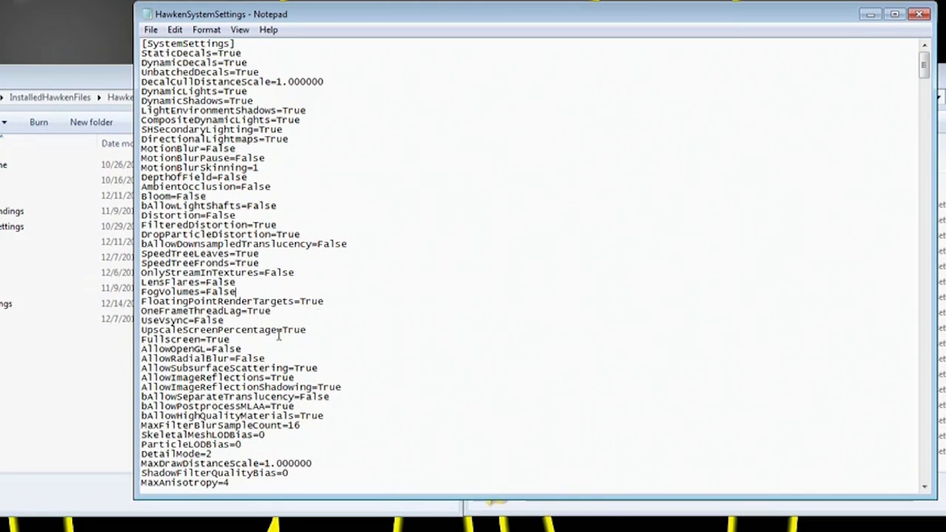
Step: Scroll through the rest of the settings file and start a Find search
scroll(253, 321, down, 4)
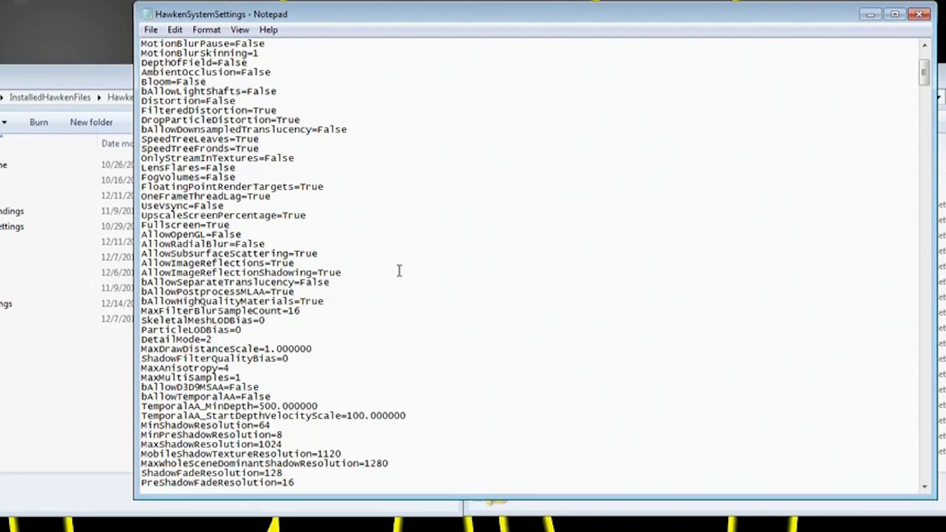
scroll(424, 289, down, 4)
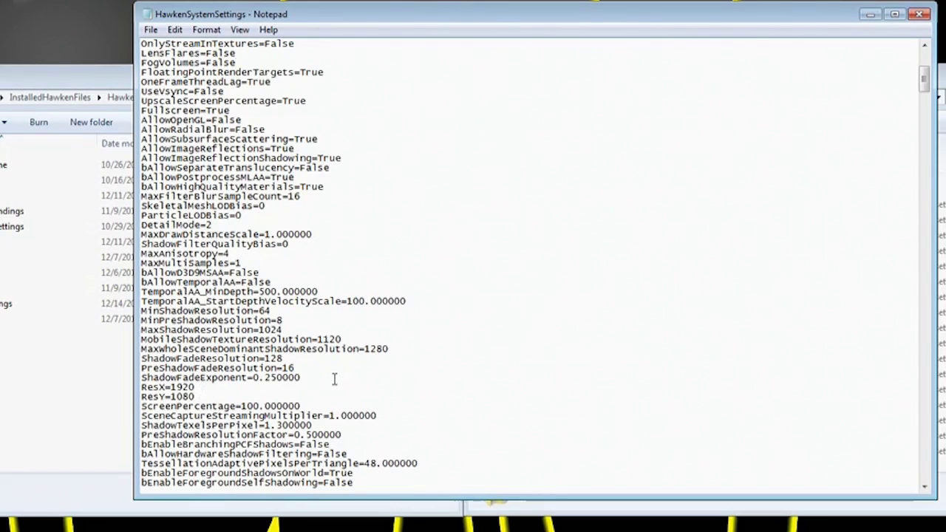
scroll(297, 392, down, 12)
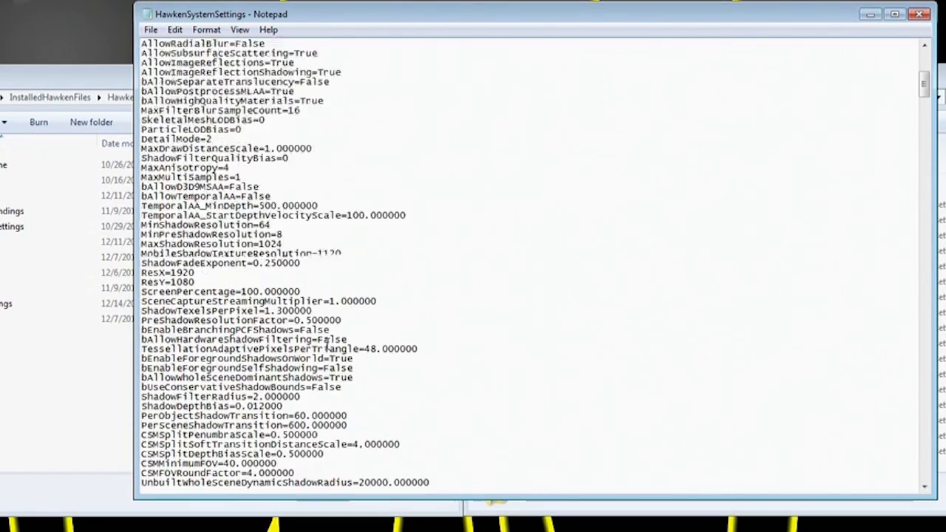
scroll(365, 343, down, 6)
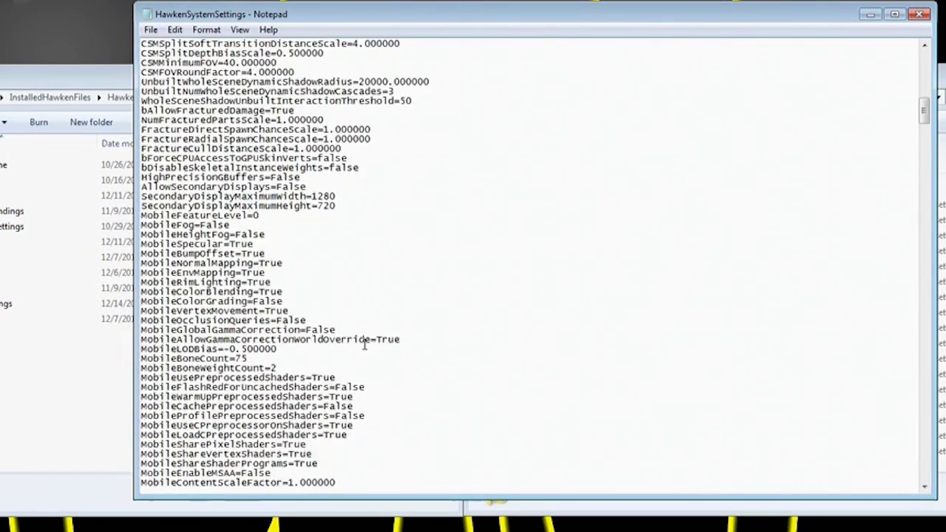
scroll(382, 269, up, 16)
scroll(384, 277, up, 8)
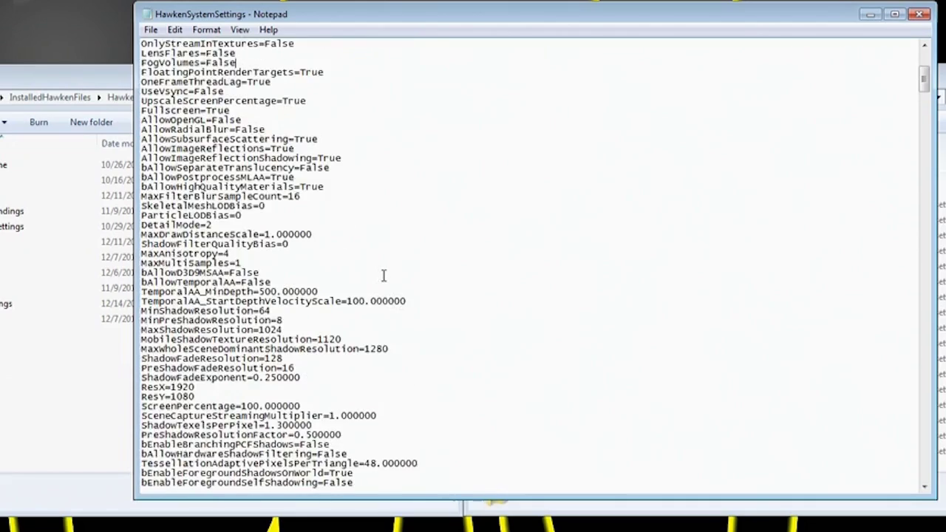
key(ctrl+f)
Step: Search the file for 'fog' and go to the first match
text(fog)
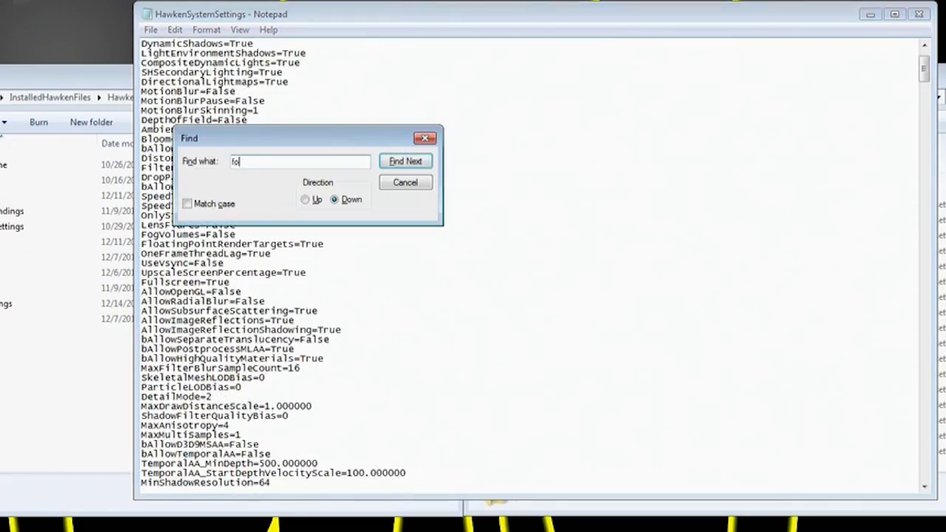
key(Return)
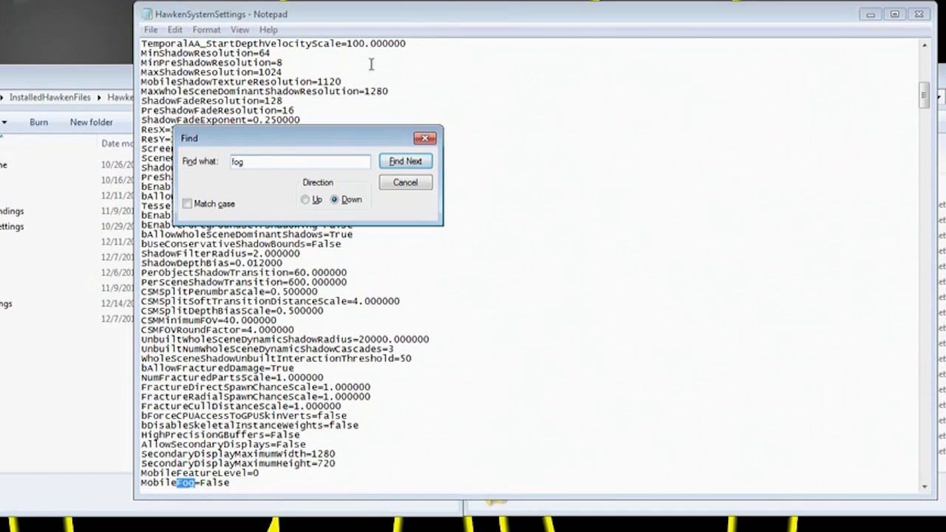
click(462, 64)
scroll(467, 70, up, 14)
scroll(467, 70, up, 3)
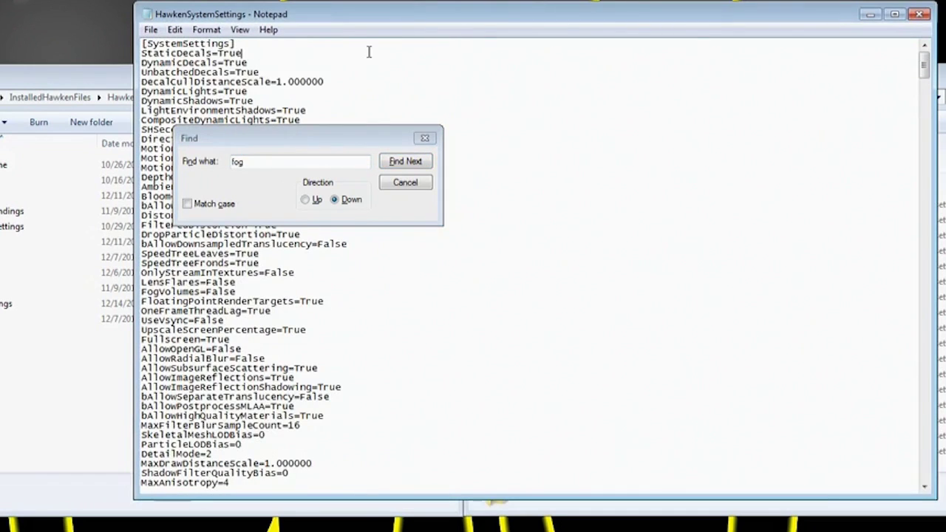
Step: Step through the FogVolumes, MobileFog, MobileHeightFog and other fog matches to the end, then close Find
click(407, 162)
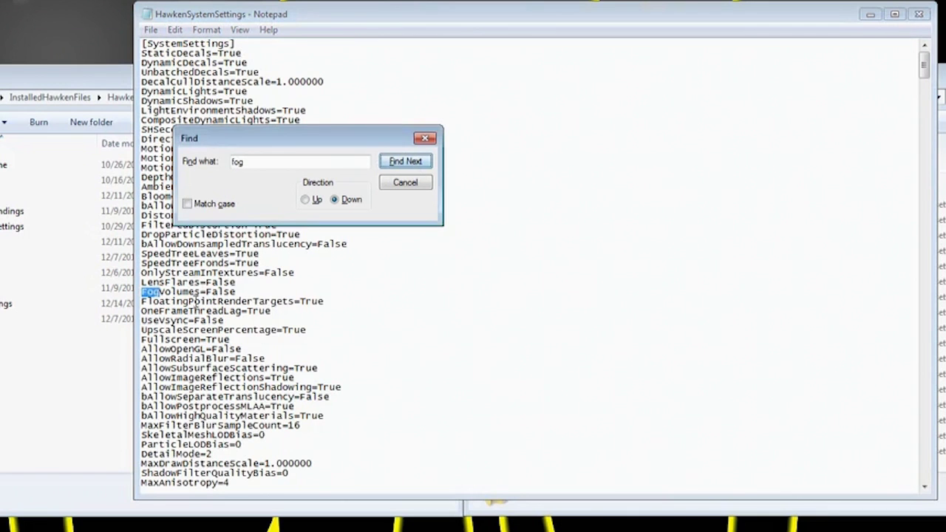
click(414, 162)
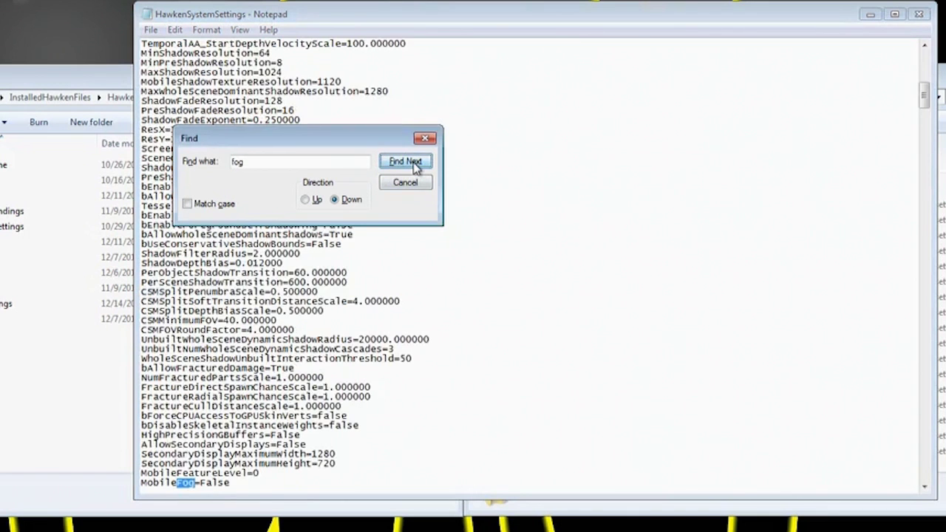
click(414, 162)
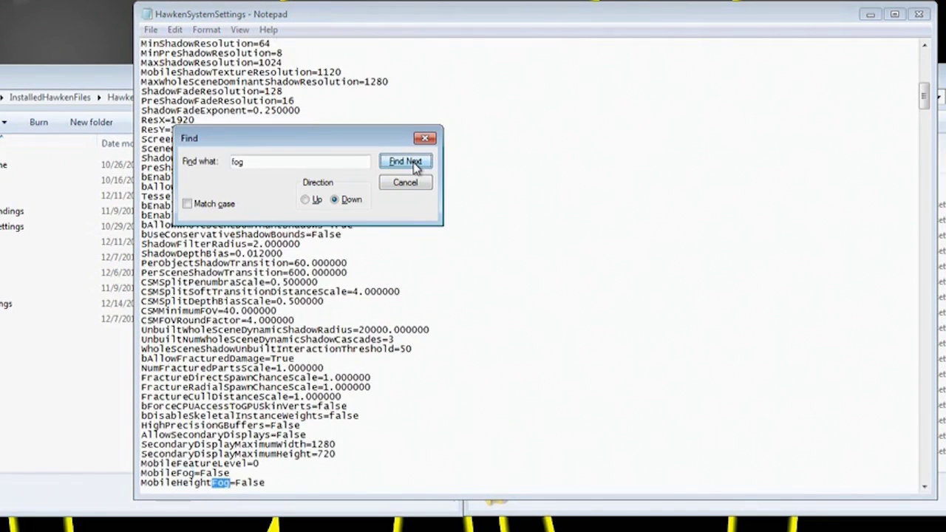
click(414, 162)
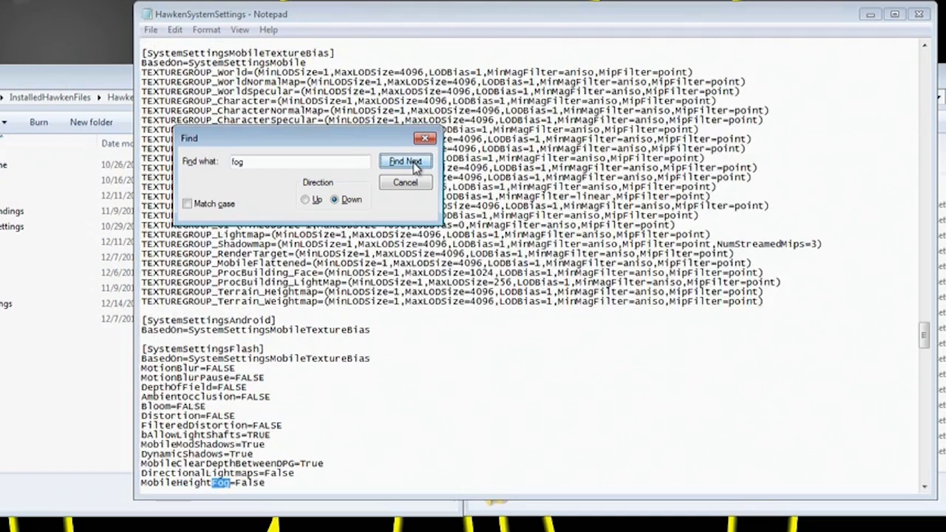
click(414, 162)
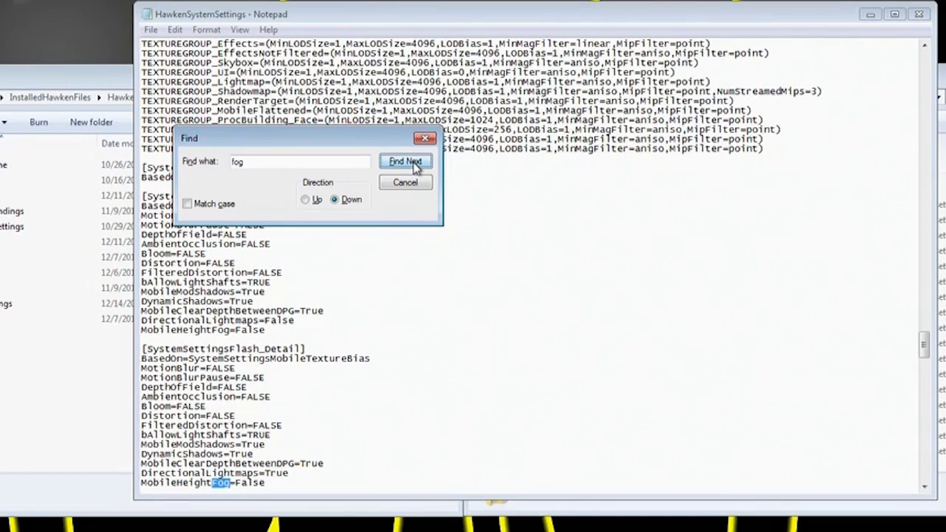
click(414, 162)
click(414, 162)
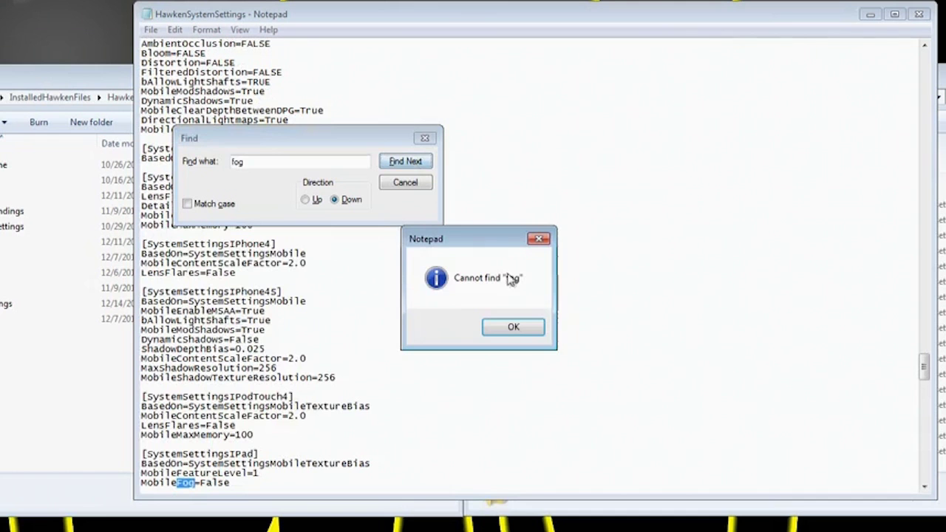
click(513, 326)
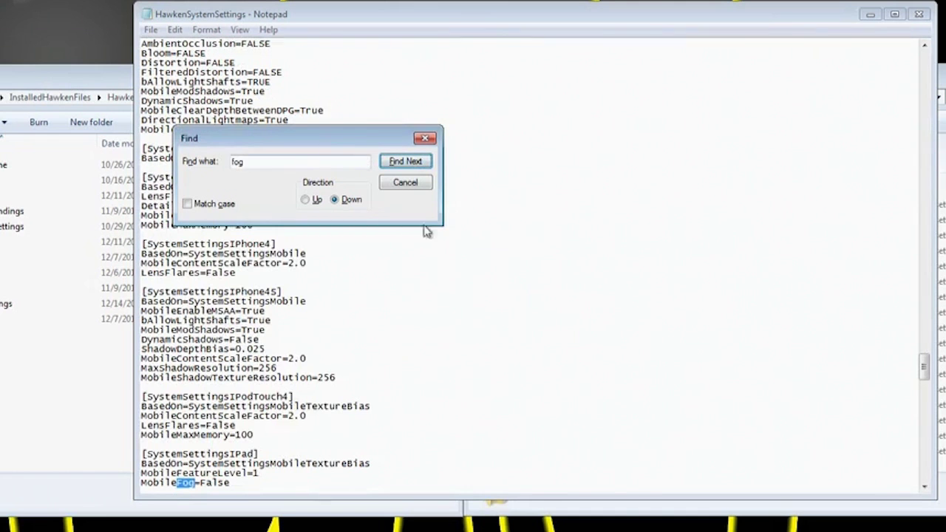
click(403, 185)
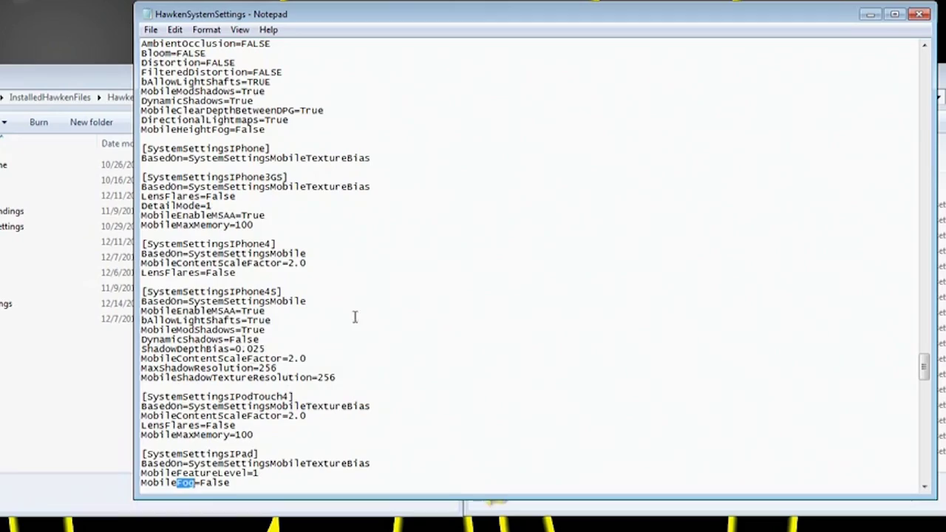
scroll(355, 317, up, 14)
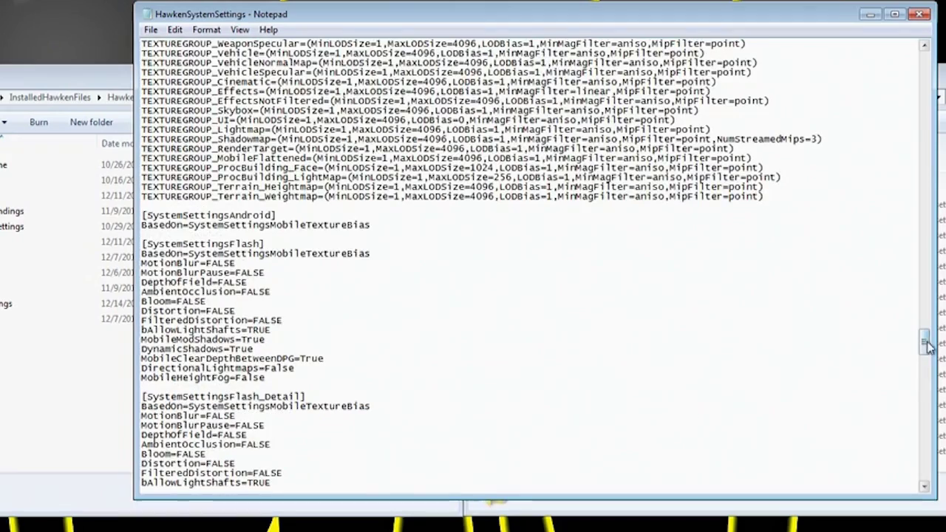
drag(926, 344, 925, 259)
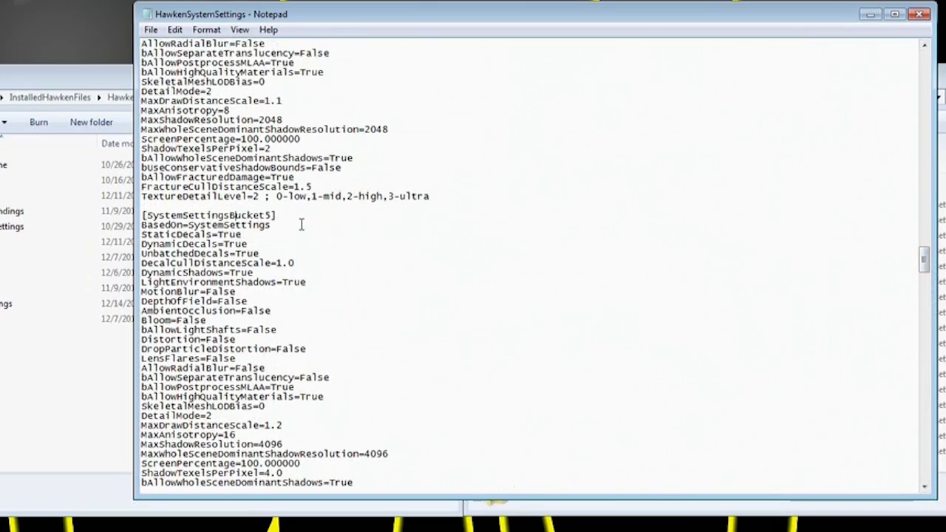
drag(925, 268, 936, 196)
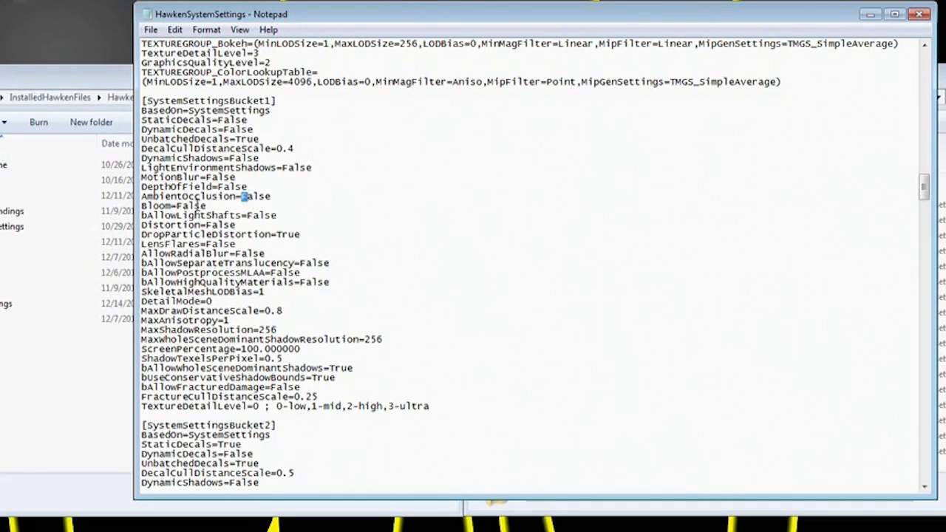
click(250, 215)
click(227, 244)
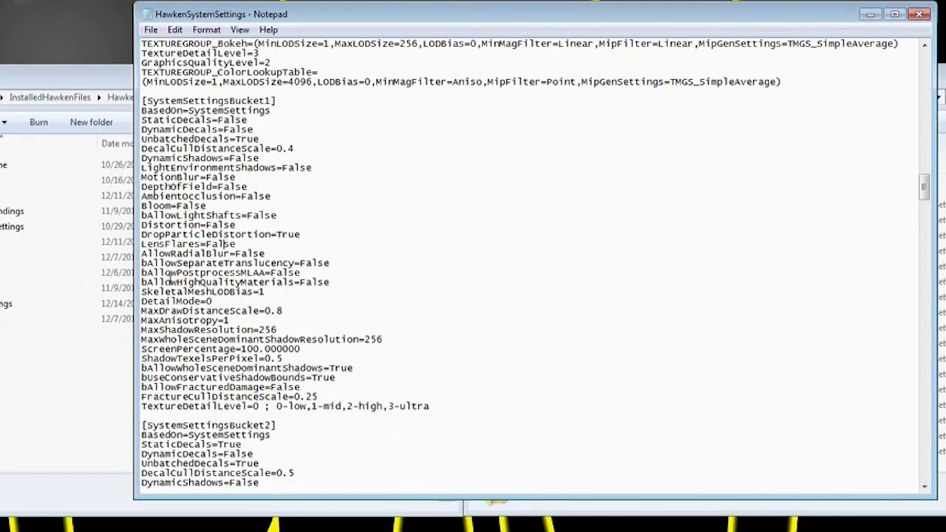
scroll(198, 379, down, 7)
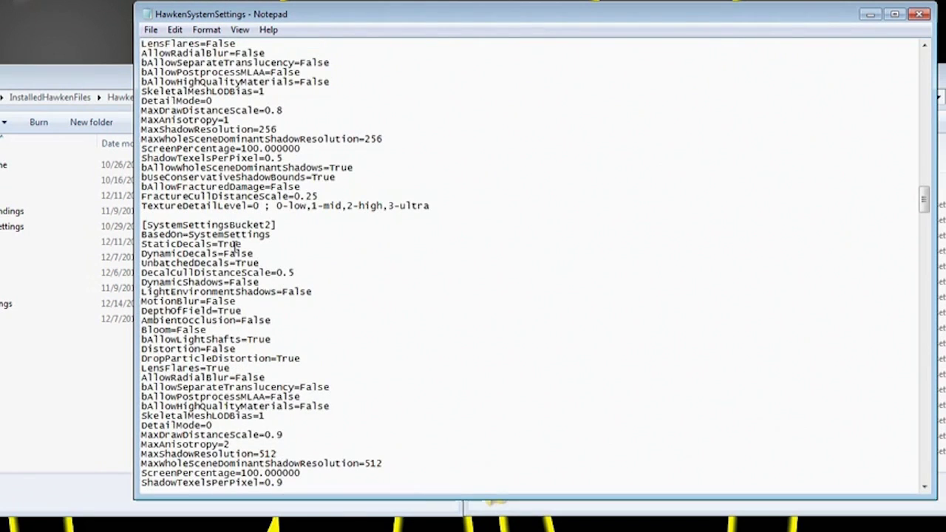
scroll(214, 286, down, 4)
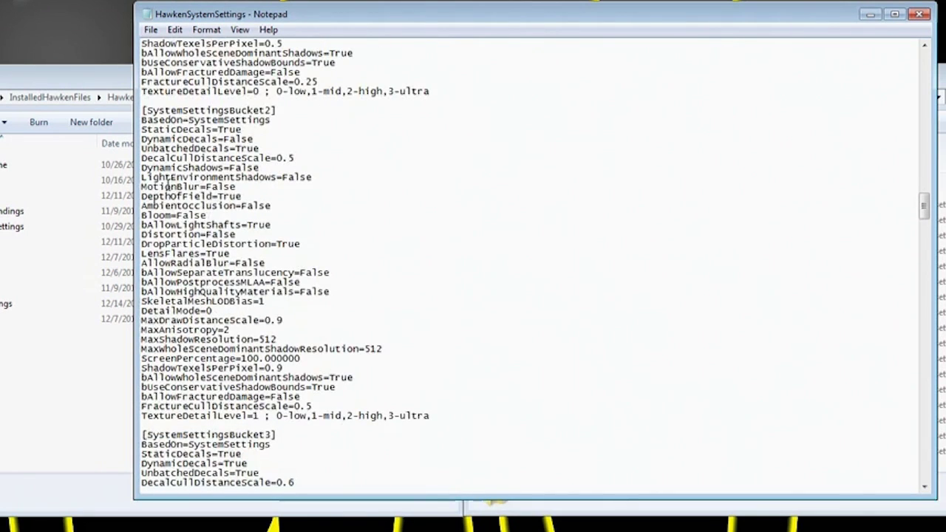
key(ctrl+f)
text(fog)
click(404, 183)
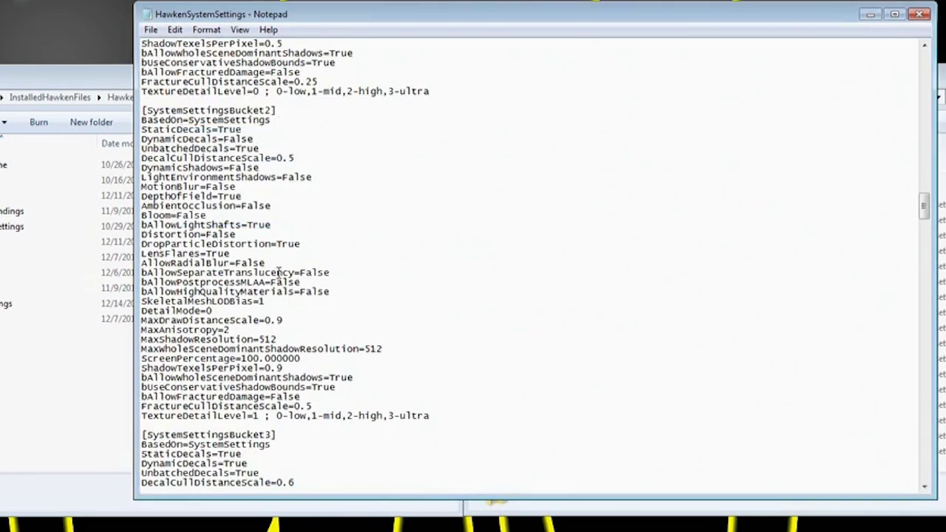
scroll(313, 318, down, 6)
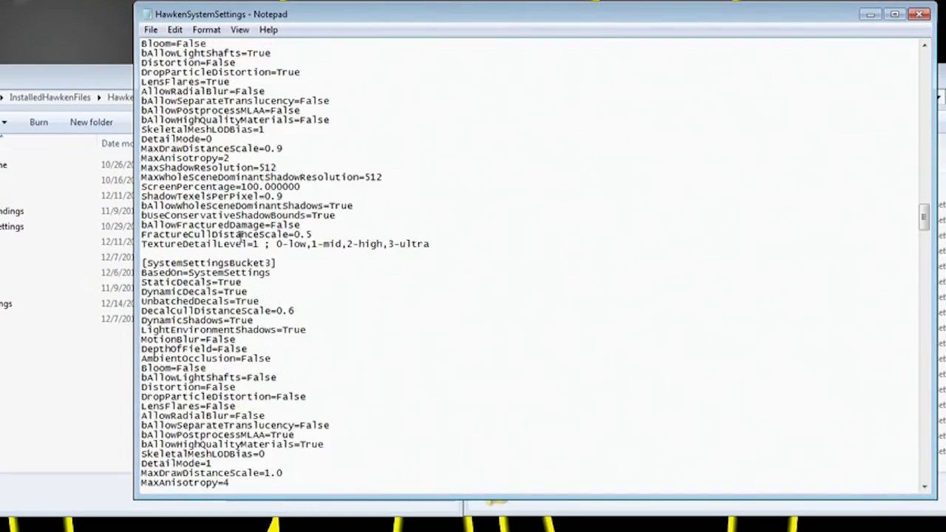
scroll(318, 348, down, 12)
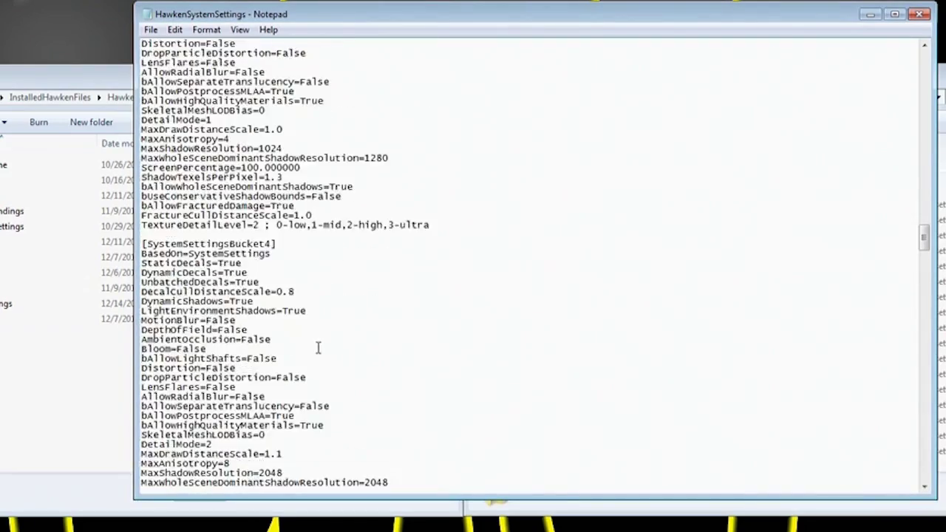
scroll(318, 347, down, 20)
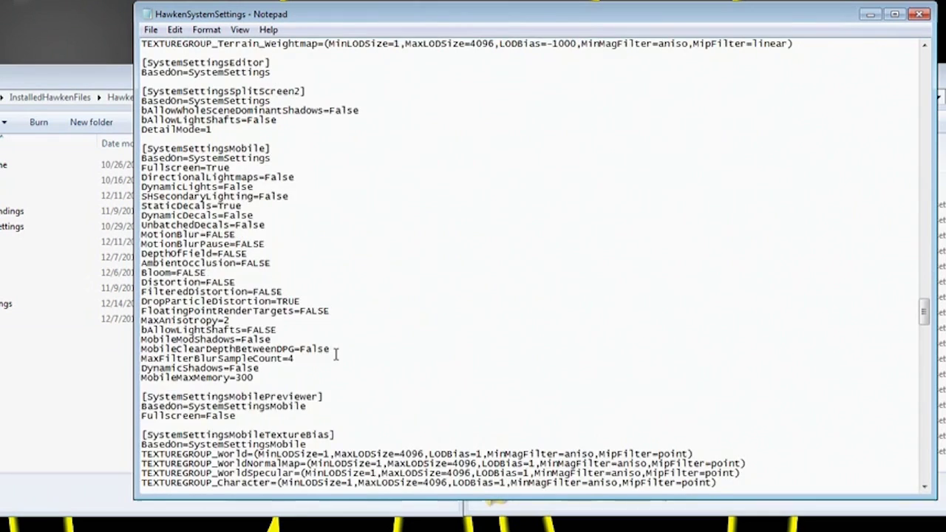
scroll(334, 354, down, 2)
Step: Back out of the Save As prompt for HawkenSystemSettings
click(150, 29)
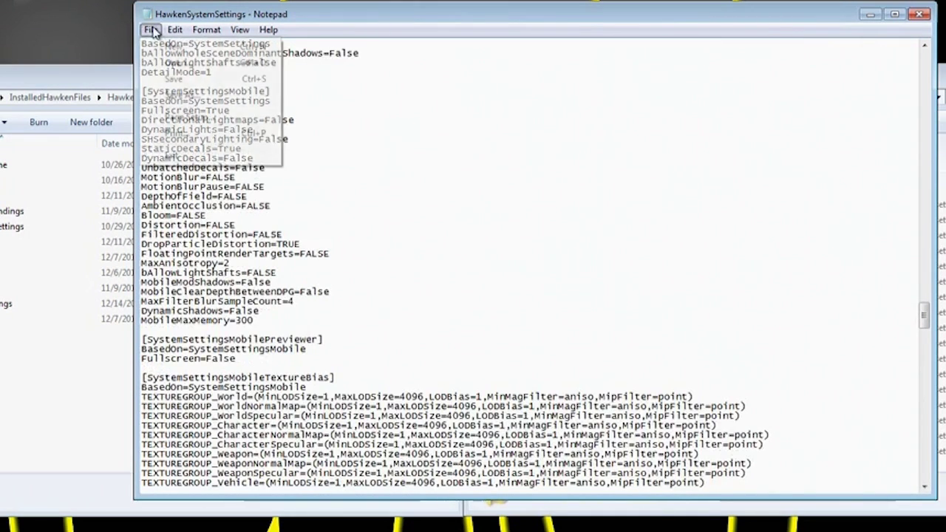
click(188, 94)
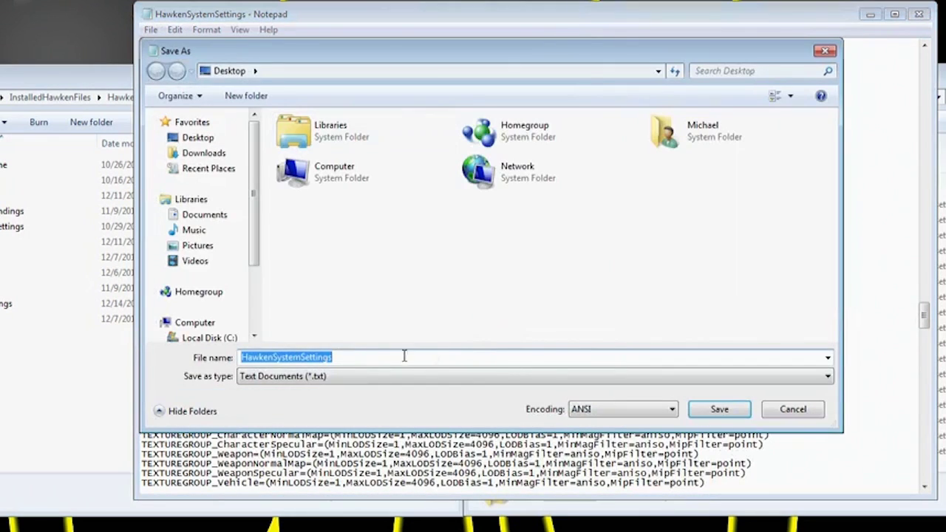
click(785, 412)
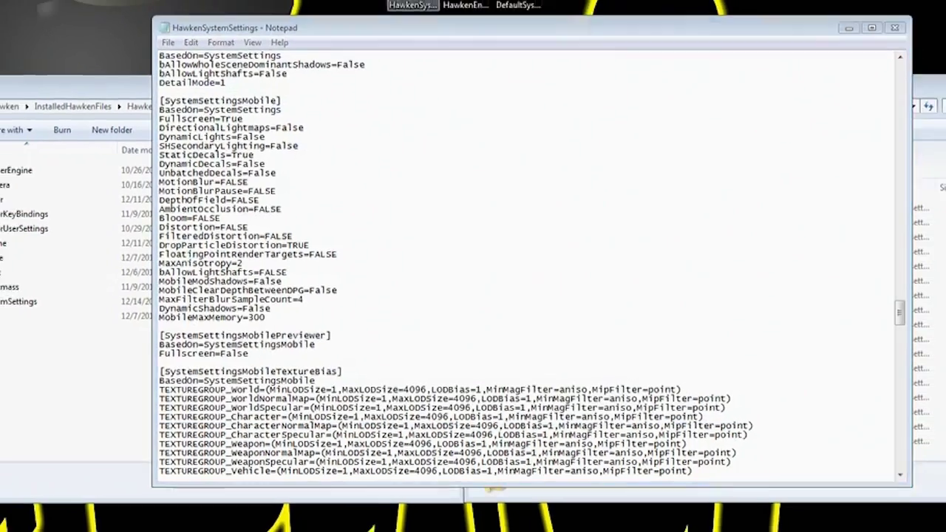
Step: Clear Read-only on the desktop HawkenSystemSettings file, then save it in place from Notepad
right_click(405, 4)
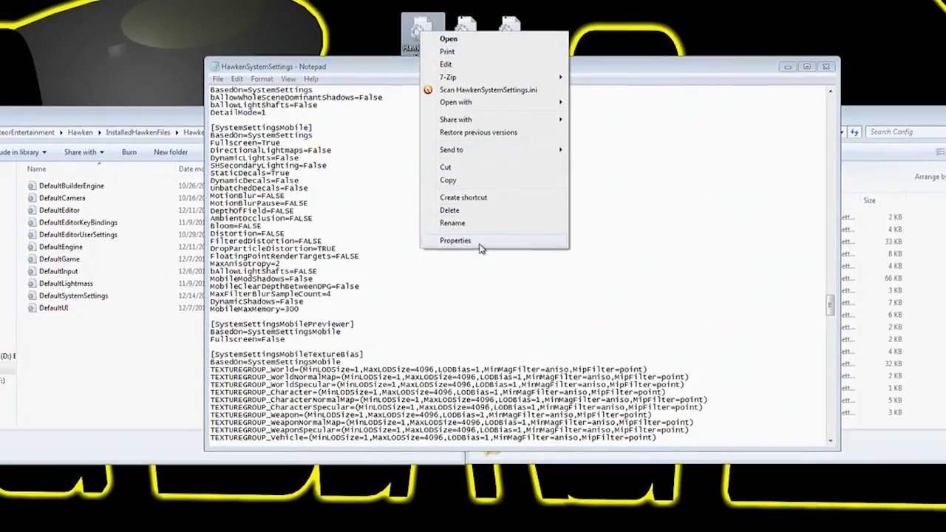
click(479, 241)
click(481, 253)
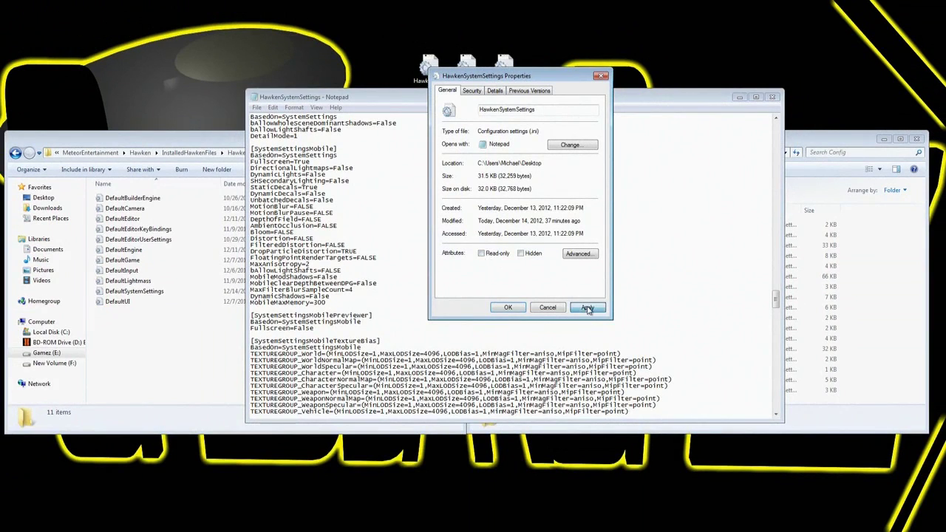
click(588, 308)
click(509, 308)
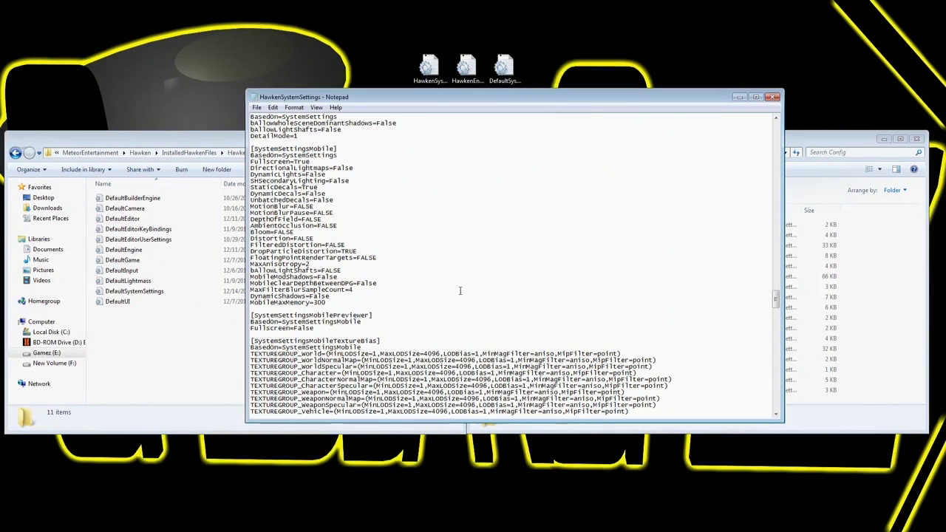
click(257, 107)
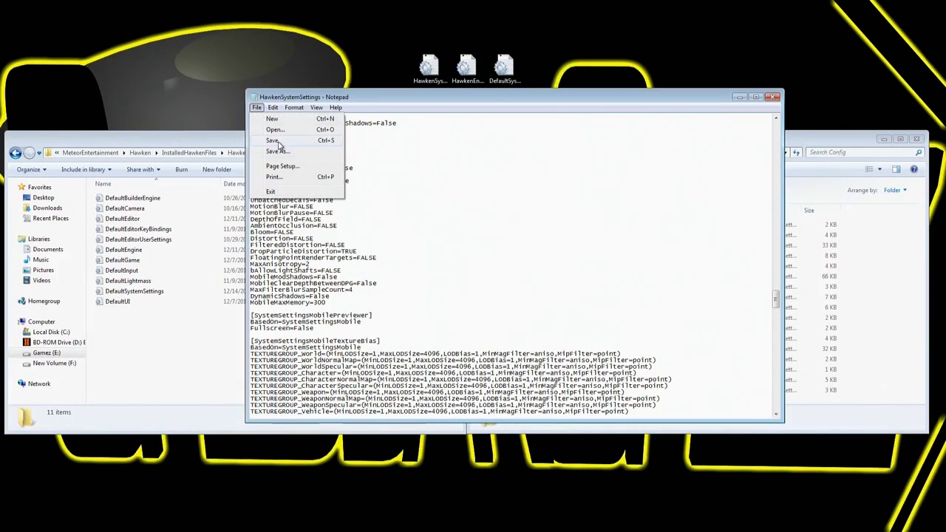
click(272, 140)
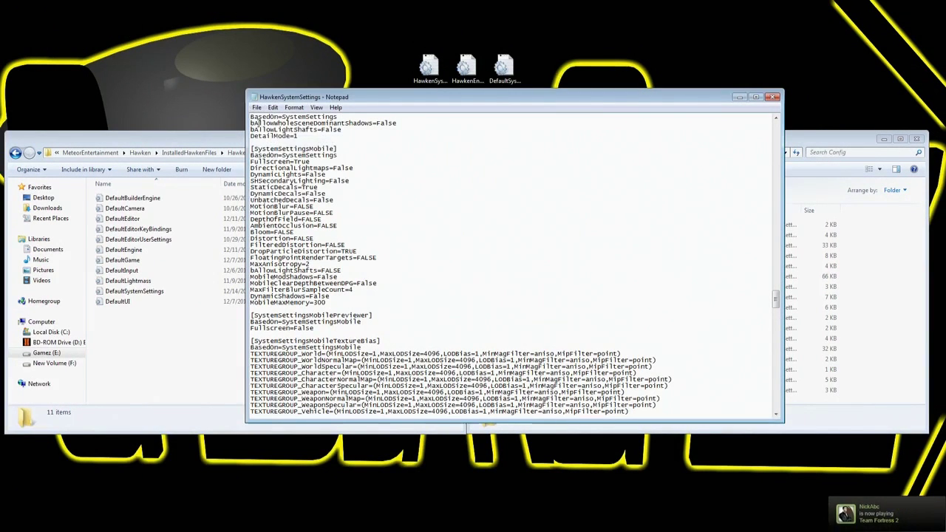
Step: Close Notepad and make the desktop HawkenSystemSettings file read-only again
click(773, 97)
right_click(428, 74)
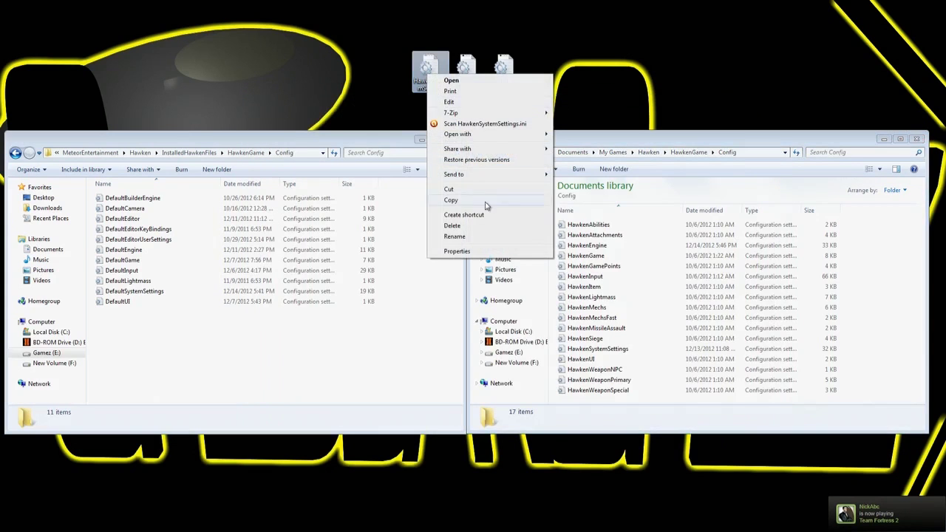
click(456, 252)
click(492, 261)
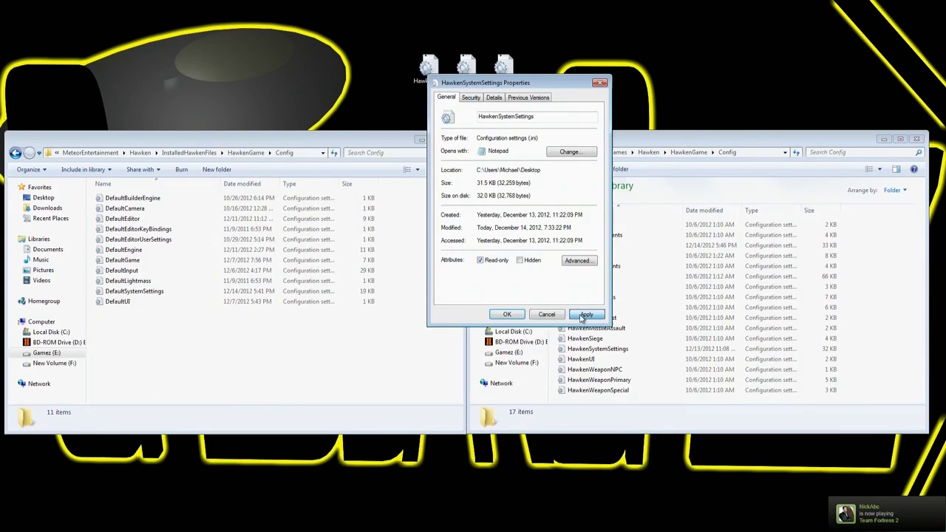
click(506, 315)
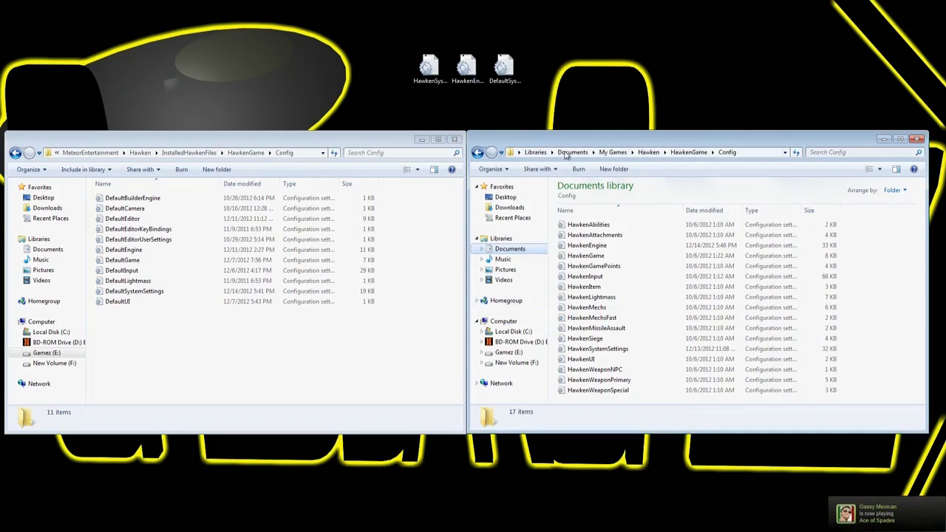
Step: Open the desktop HawkenEngine file in Notepad
click(466, 69)
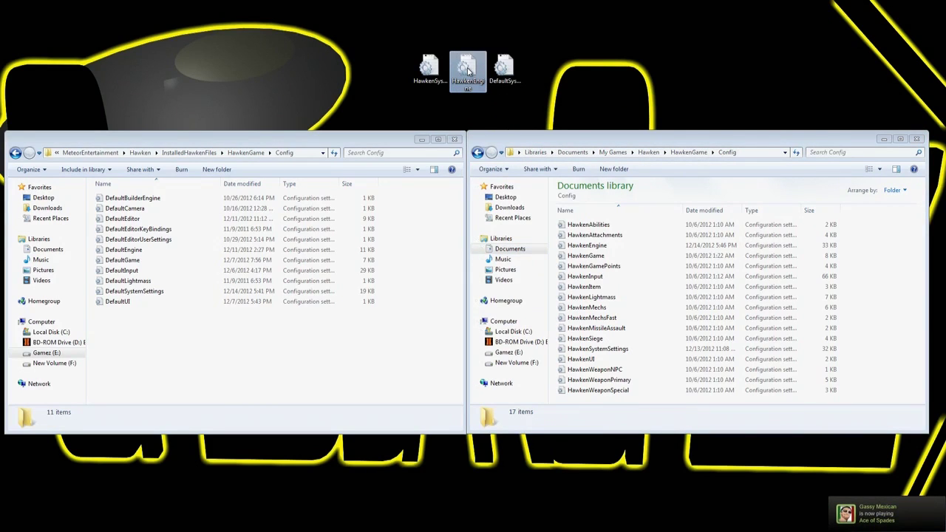
mouse_move(468, 71)
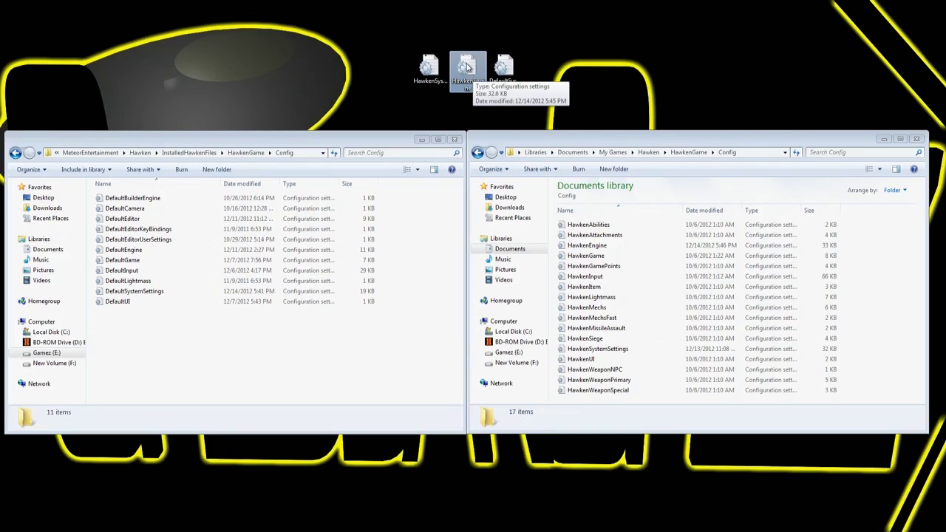
double_click(468, 70)
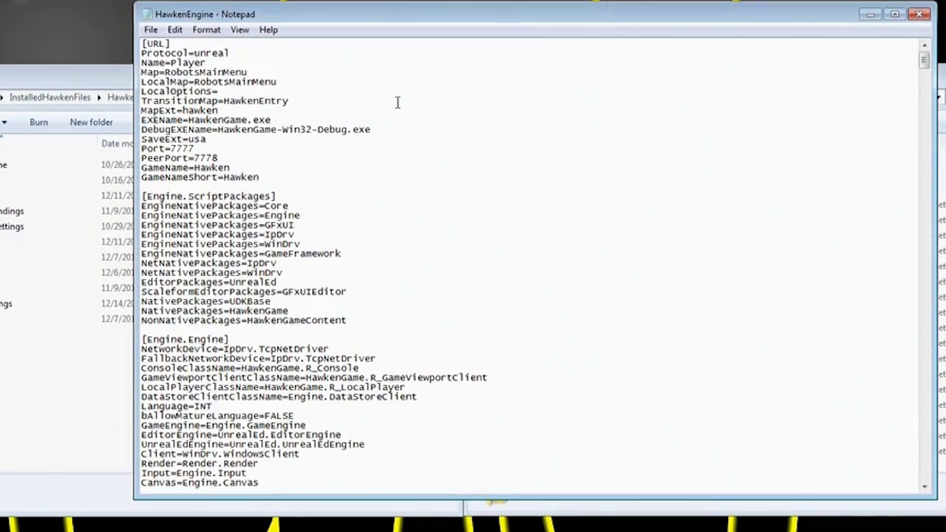
Step: Move the HawkenEngine Notepad window aside and scroll through its settings
drag(613, 18, 443, 42)
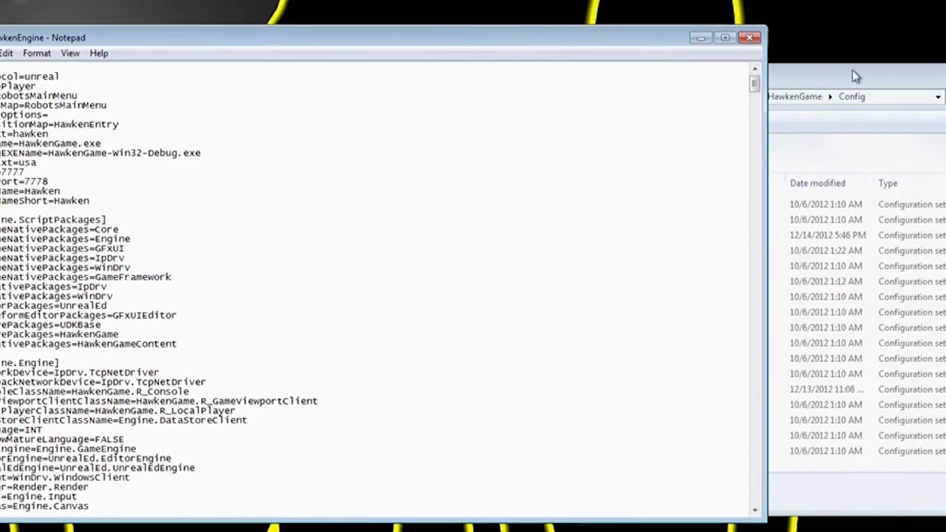
click(853, 71)
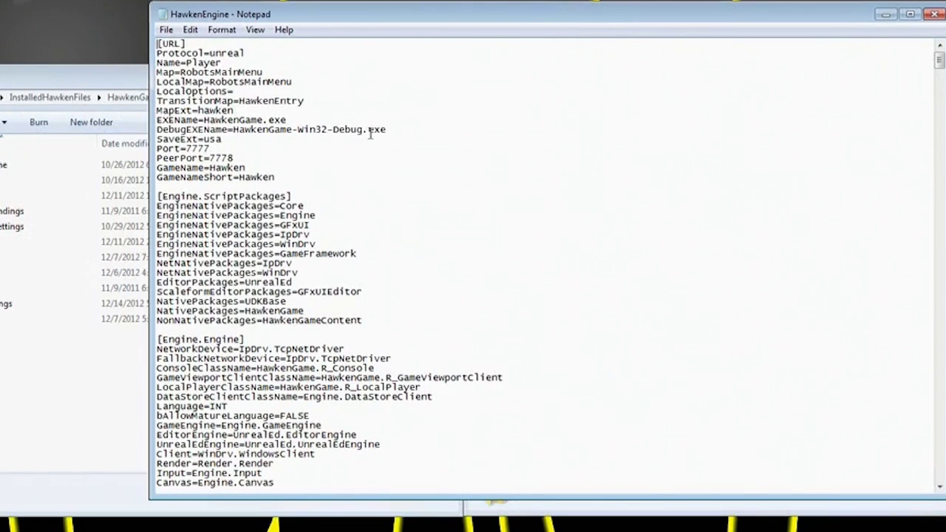
scroll(331, 105, down, 17)
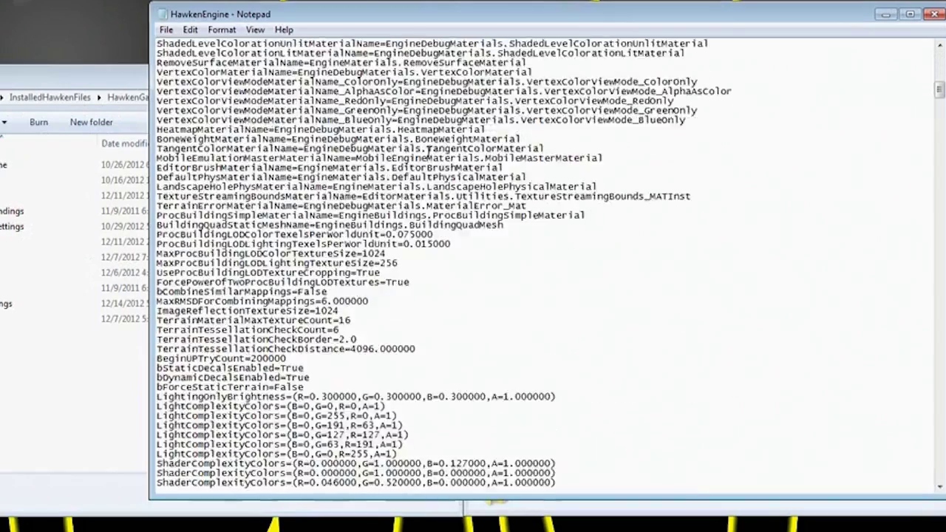
scroll(501, 194, up, 15)
key(ctrl+f)
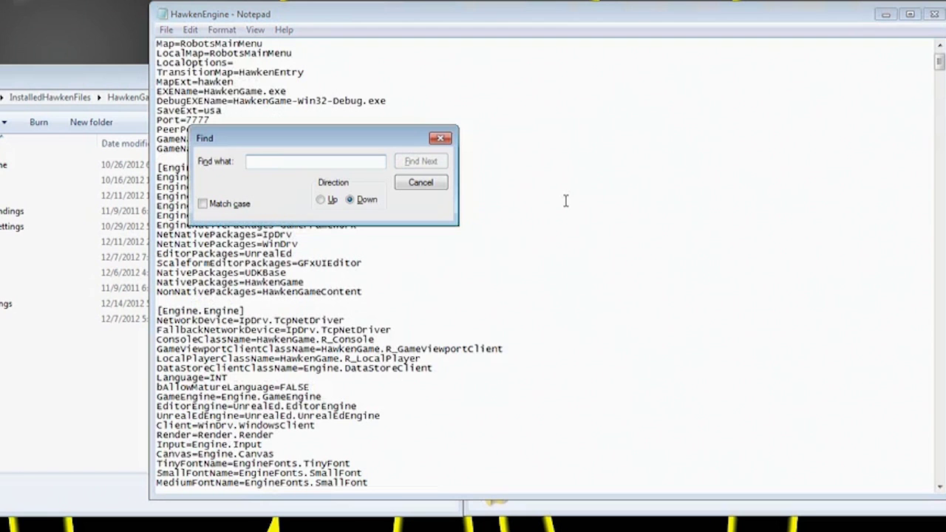
text(fov)
key(Return)
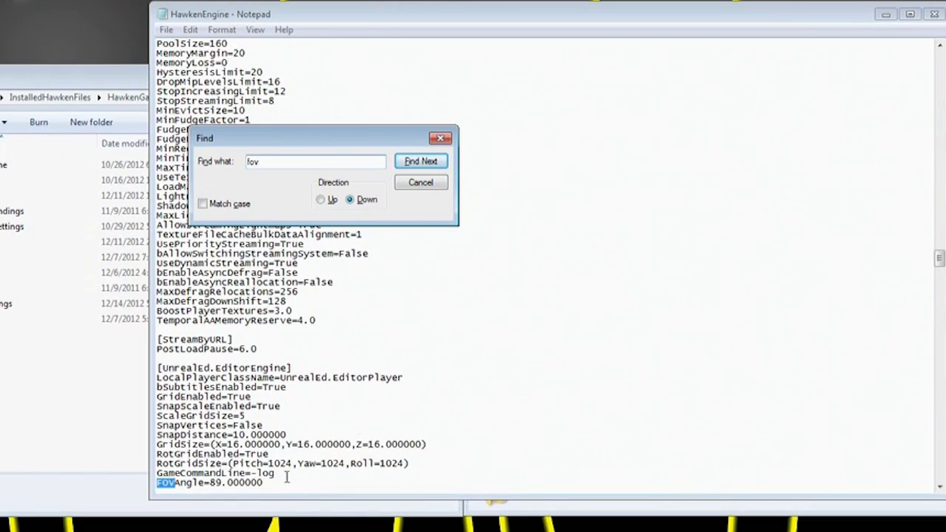
click(429, 162)
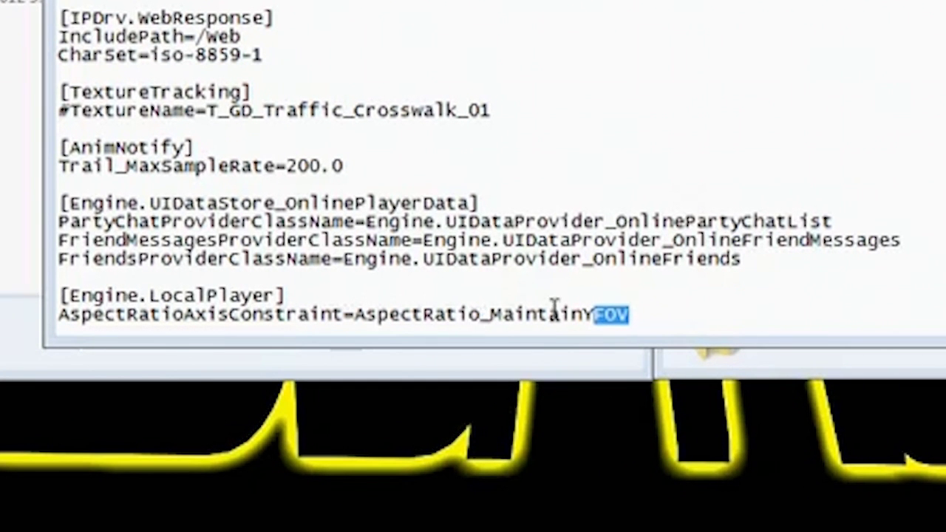
click(665, 317)
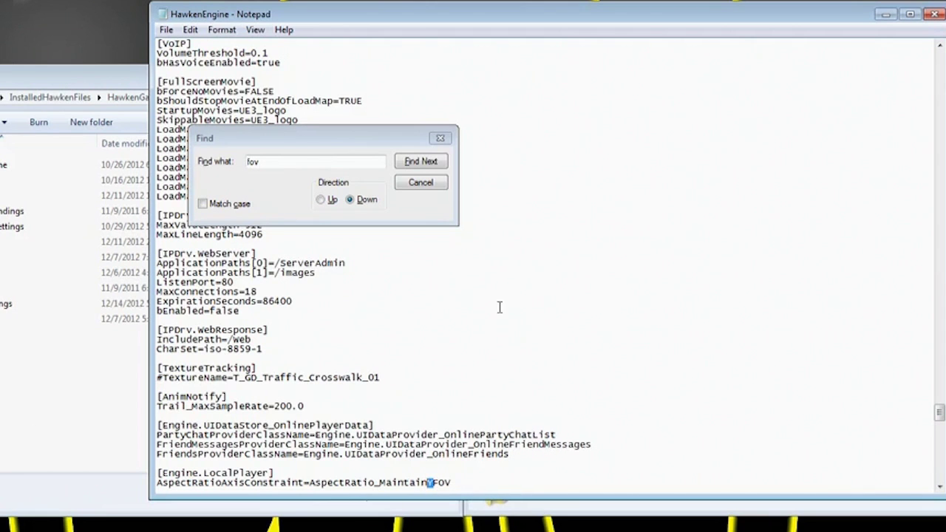
click(422, 184)
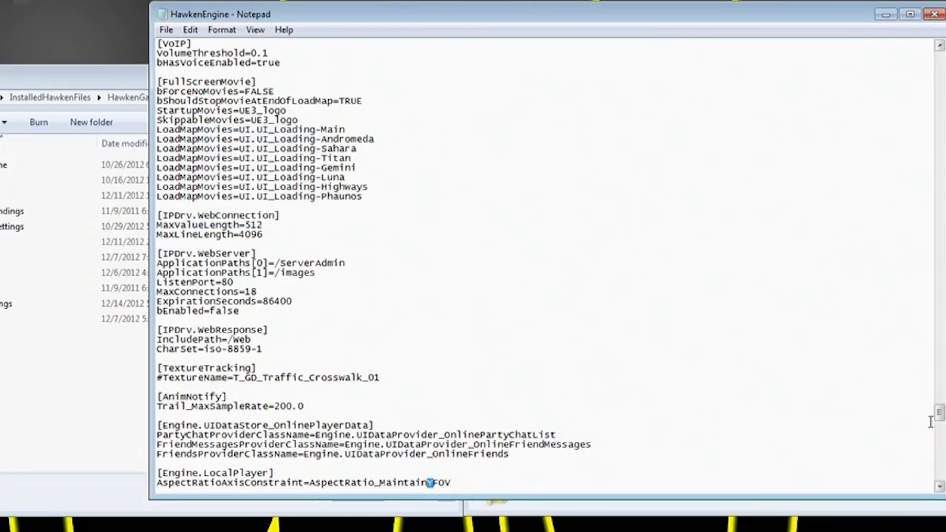
drag(939, 415, 940, 56)
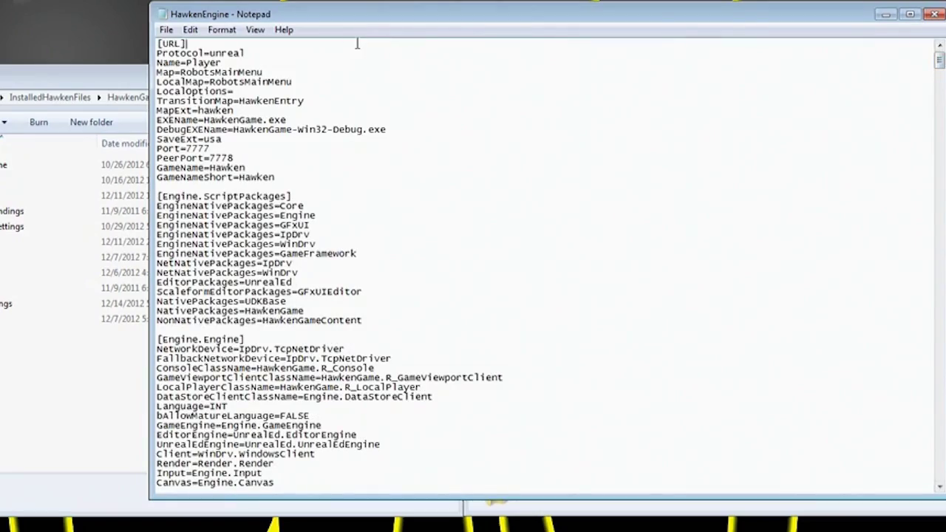
Step: Search HawkenEngine for 'fog', finding only DefaultFogVolumeMaterialName=, then go to the ImageGrain line
key(ctrl+f)
text(fog)
key(Return)
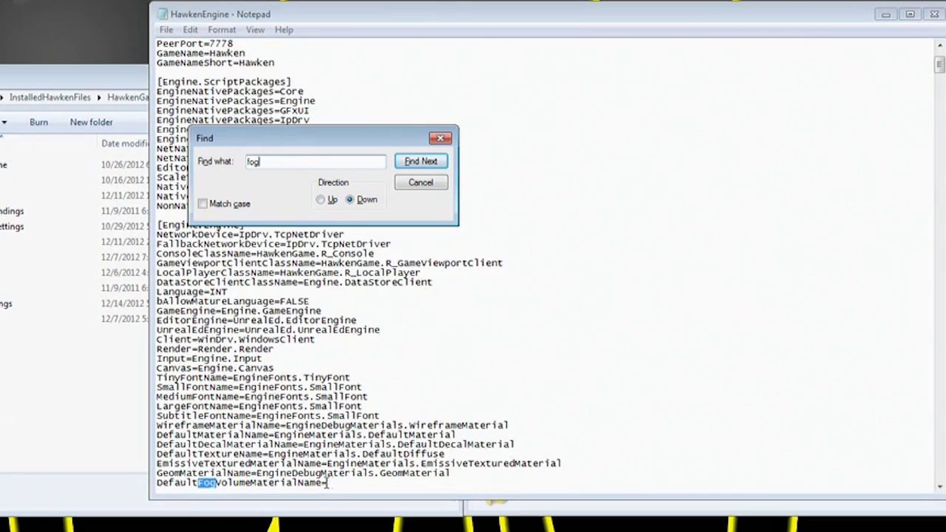
click(434, 162)
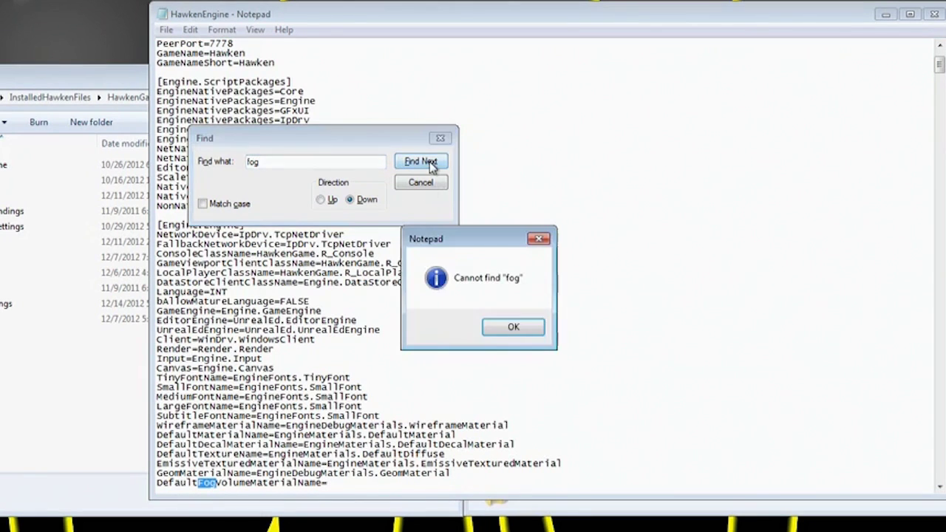
click(511, 323)
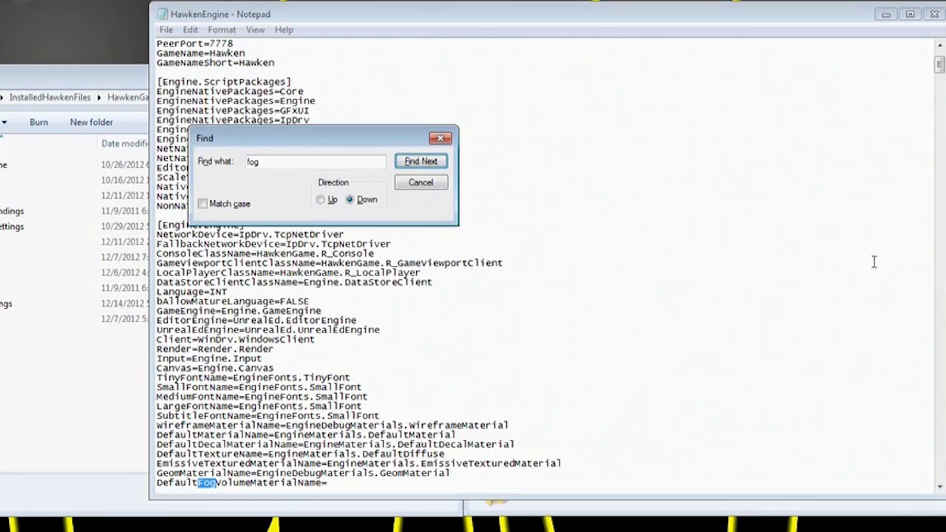
scroll(941, 65, down, 5)
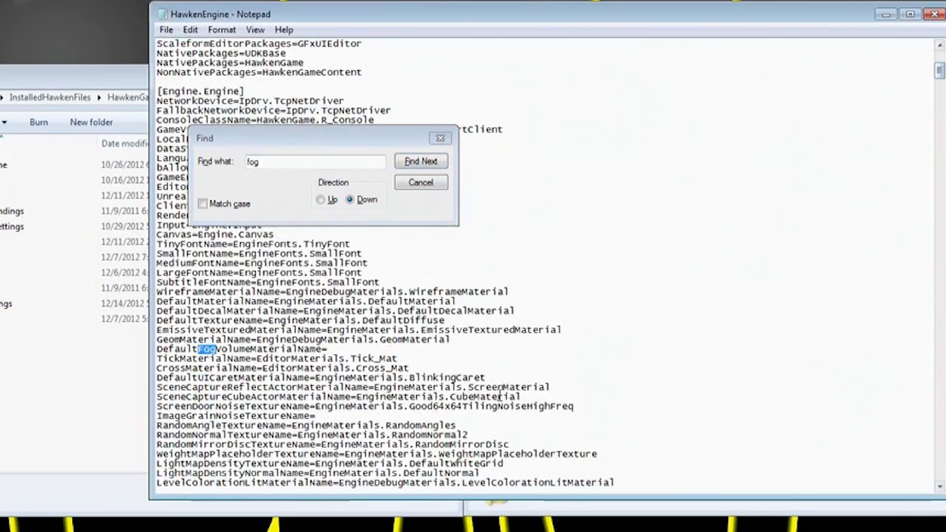
click(162, 417)
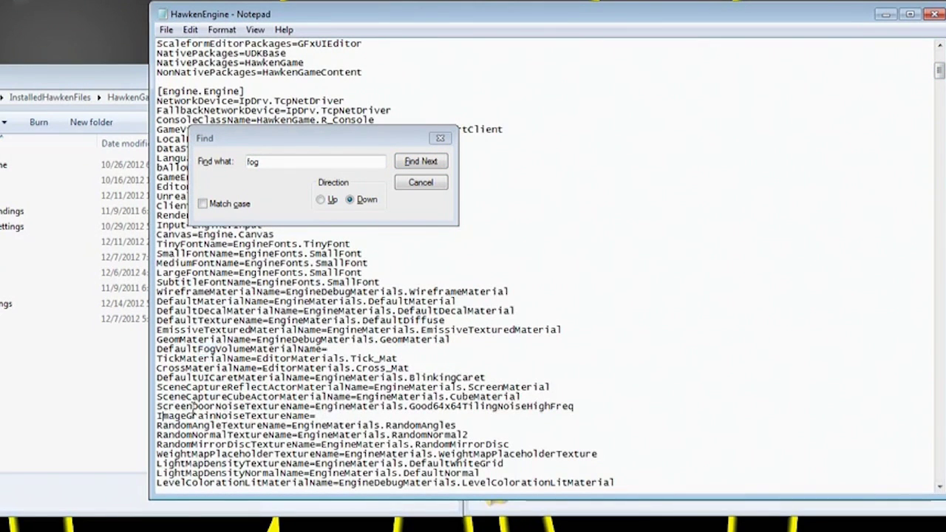
Step: Search for 'imagegrain' until the empty ImageGrainNoiseTextureName= entry is found
click(289, 160)
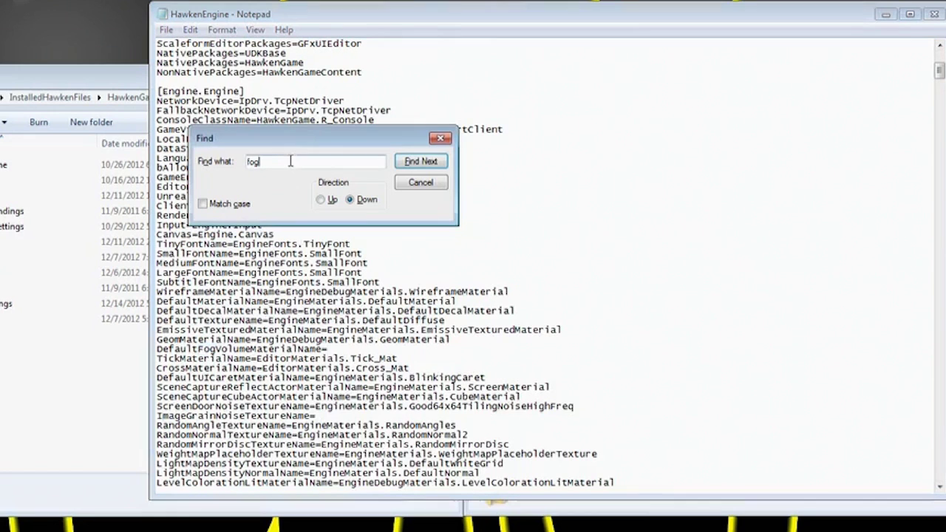
double_click(289, 160)
text(img)
key(BackSpace)
text(agegrain)
key(Return)
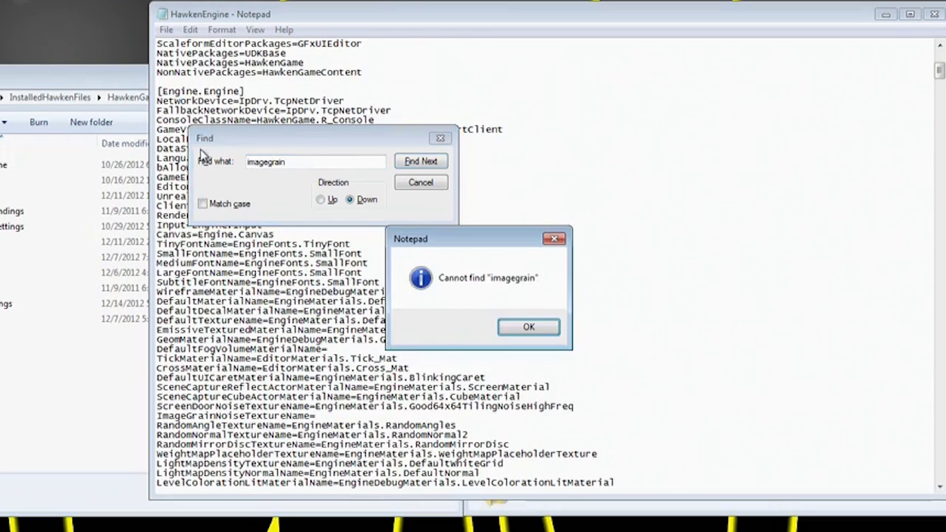
key(Return)
click(456, 245)
click(421, 161)
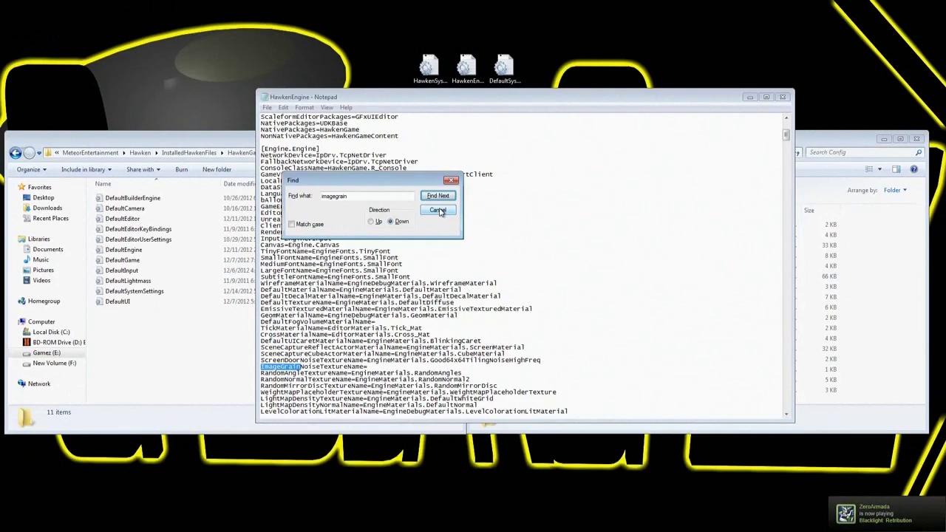
Step: Close the Find box, scroll down, and bring up the HawkenEngine desktop icon's menu
click(438, 212)
scroll(406, 348, down, 15)
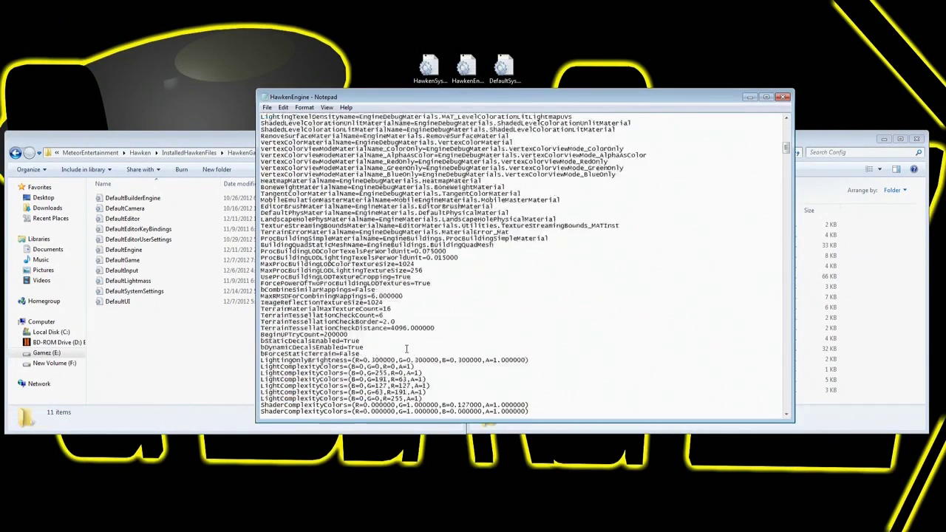
scroll(406, 349, down, 8)
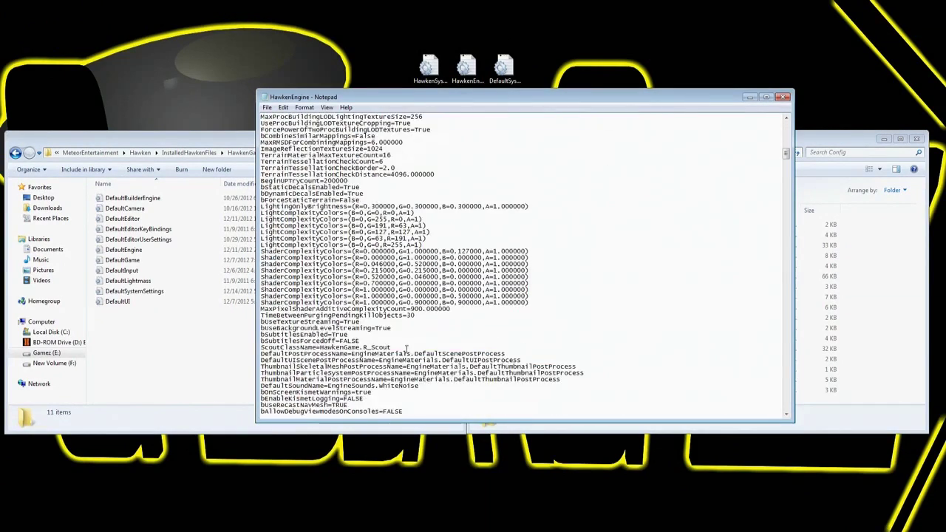
right_click(466, 68)
Step: Save the edited HawkenEngine file in Notepad and close it
click(488, 258)
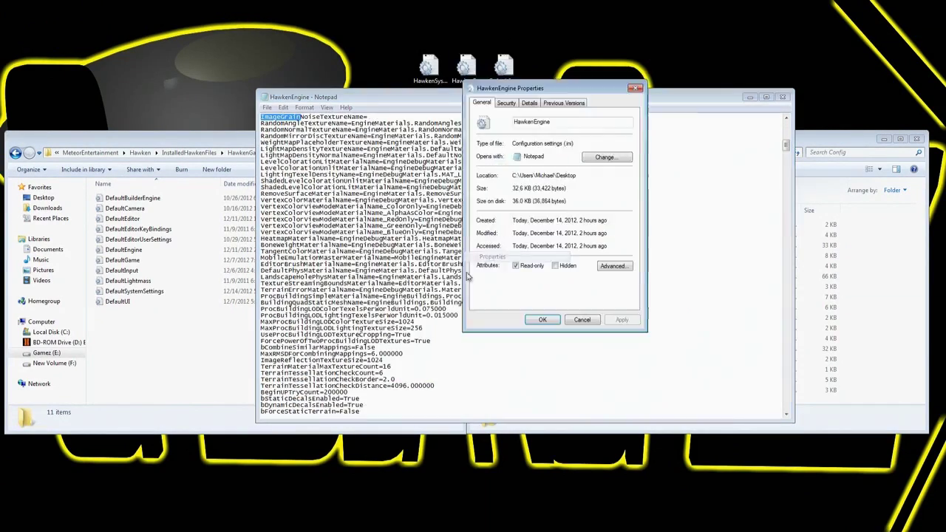
click(543, 319)
click(511, 358)
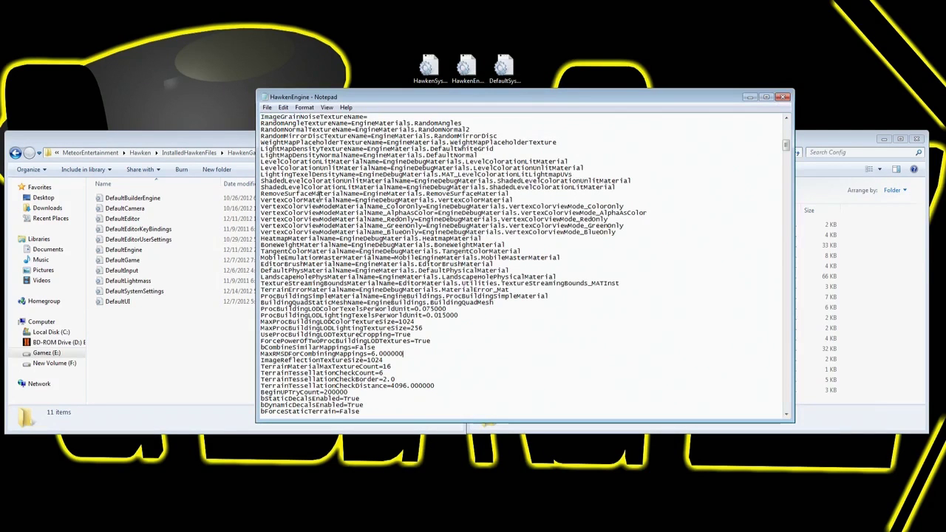
click(267, 107)
click(311, 145)
click(785, 97)
Step: Set the desktop HawkenEngine file to read-only in its Properties
right_click(465, 71)
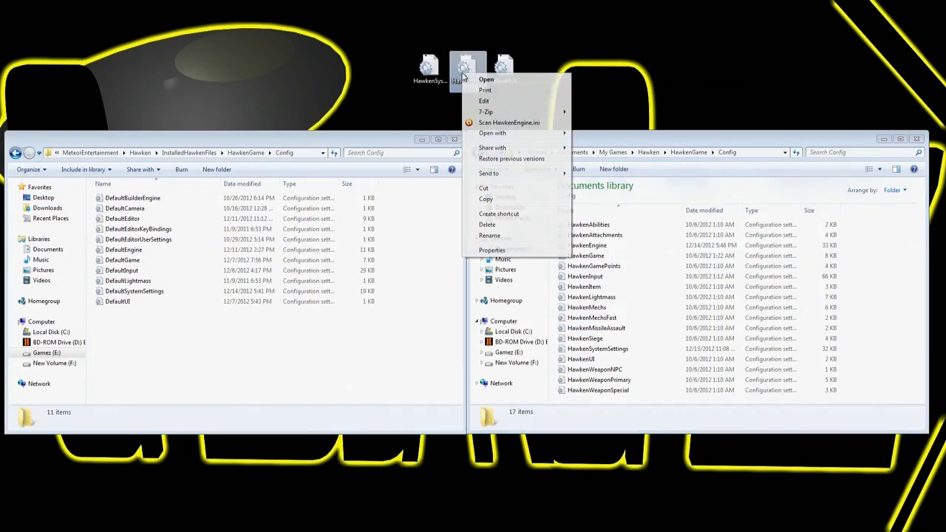
click(494, 250)
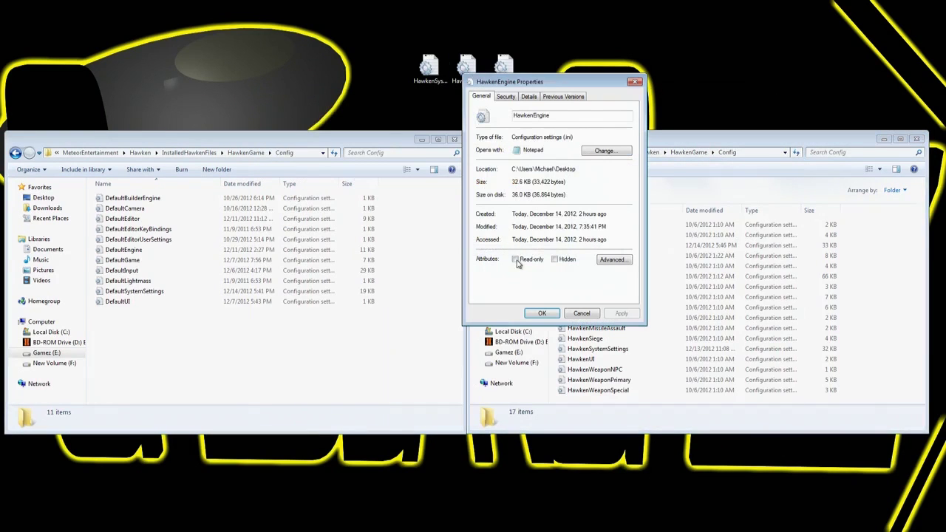
click(516, 259)
click(621, 313)
click(542, 314)
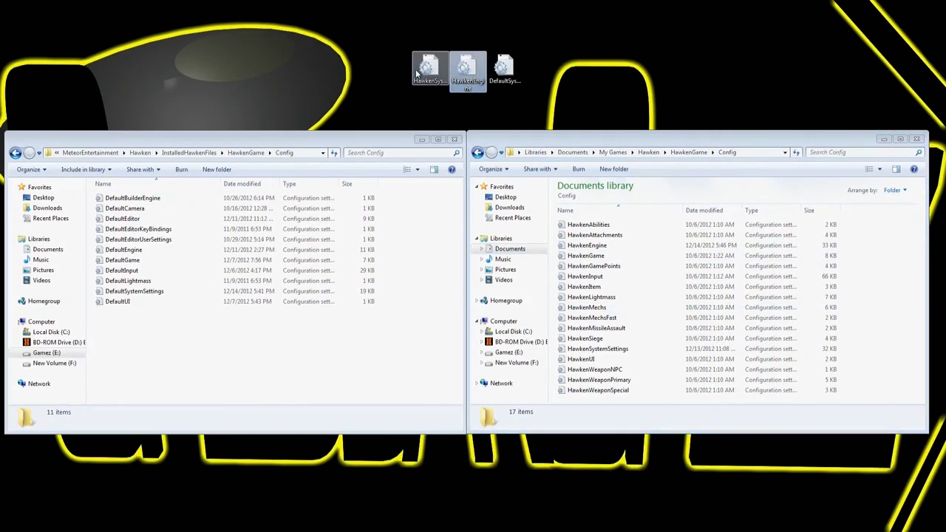
Step: Select the HawkenEngine desktop file, then DefaultSystemSettings in the installed HawkenGame Config folder
click(463, 70)
click(397, 138)
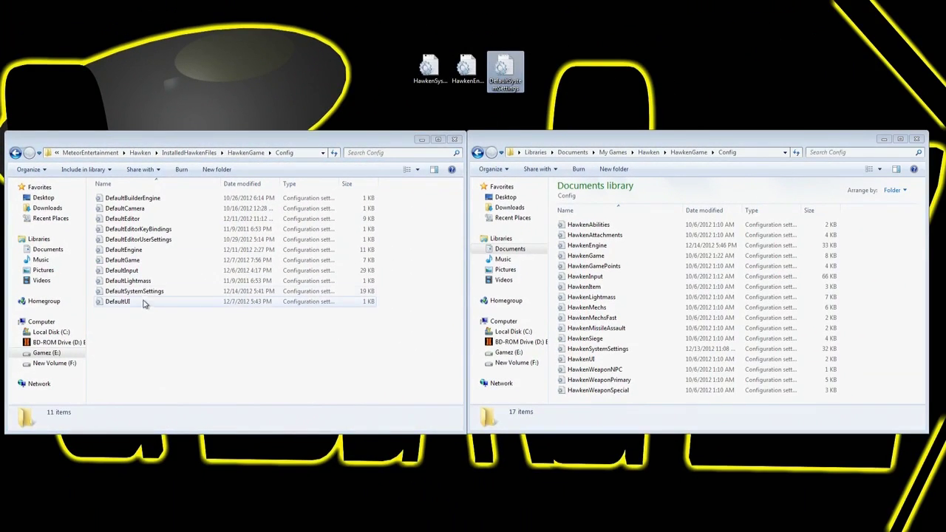
click(140, 291)
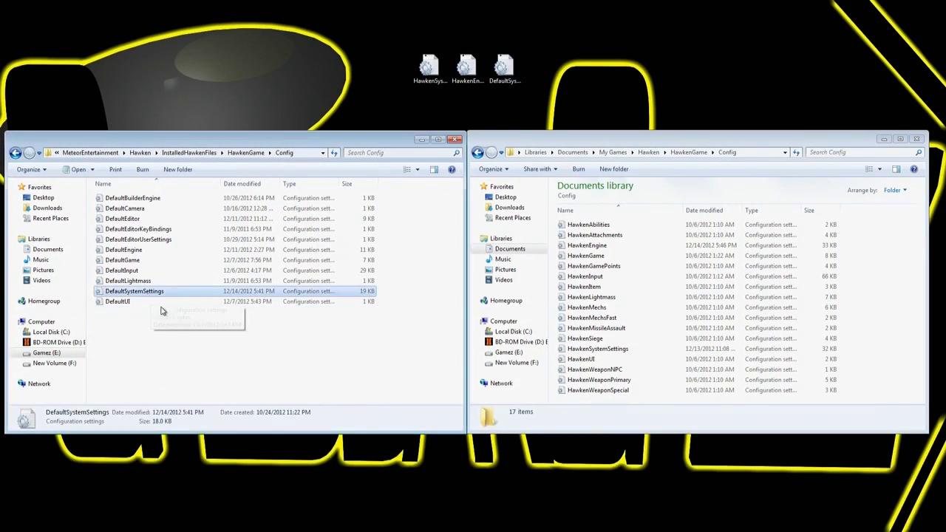
Step: Open the desktop DefaultSystemSettings copy in Notepad and edit its AmbientOcclusion, bAllowLightShafts and LensFlares lines
double_click(504, 68)
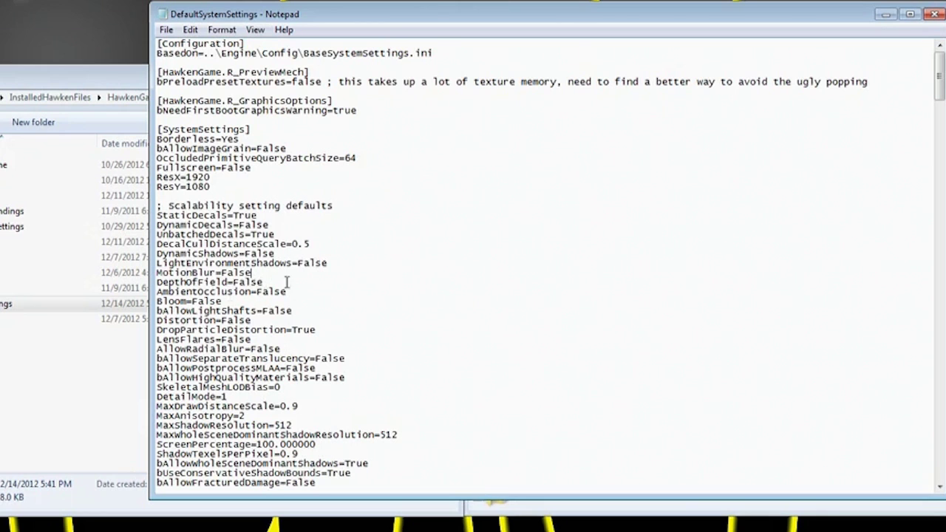
click(310, 290)
click(317, 311)
click(304, 342)
scroll(370, 371, down, 1)
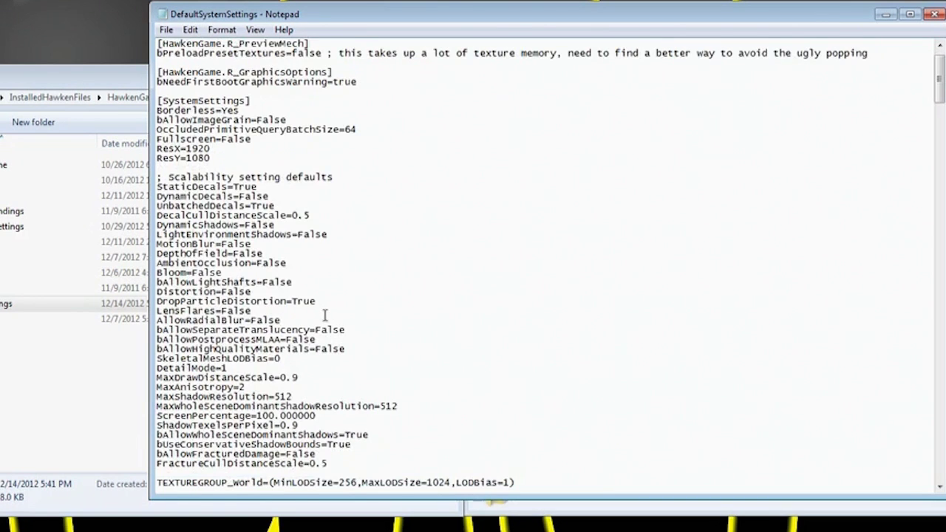
scroll(328, 324, down, 2)
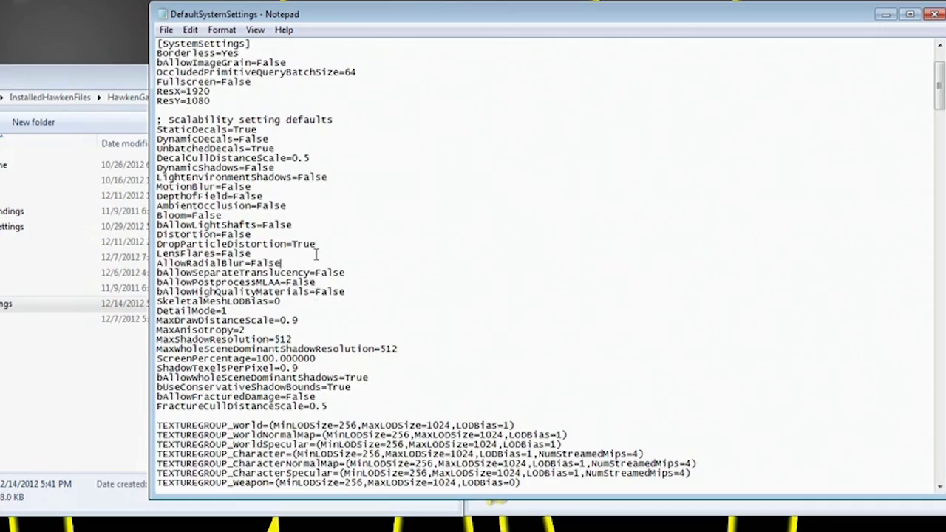
Step: Scroll through SystemSettingsBucket1 to Bucket5, confirming MotionBlur, Bloom, LensFlares and bAllowImageGrain read False
scroll(316, 255, down, 14)
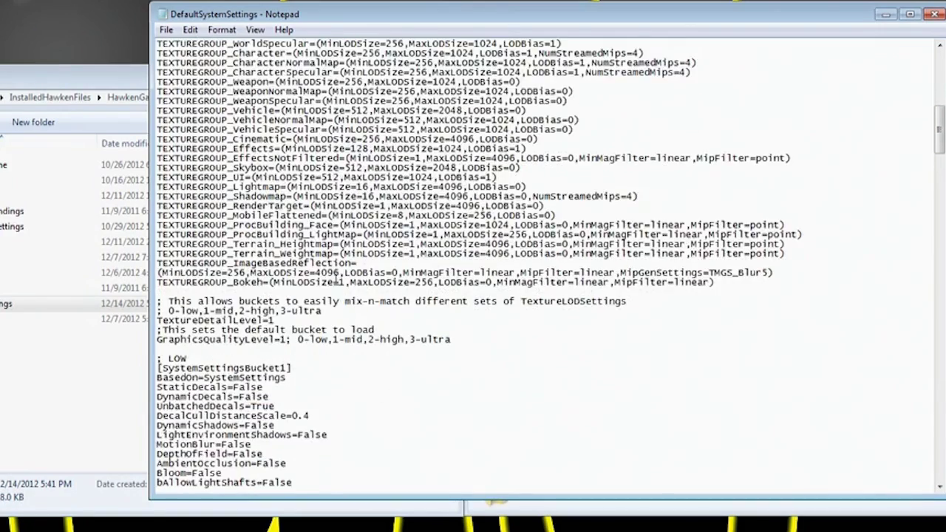
scroll(229, 266, down, 5)
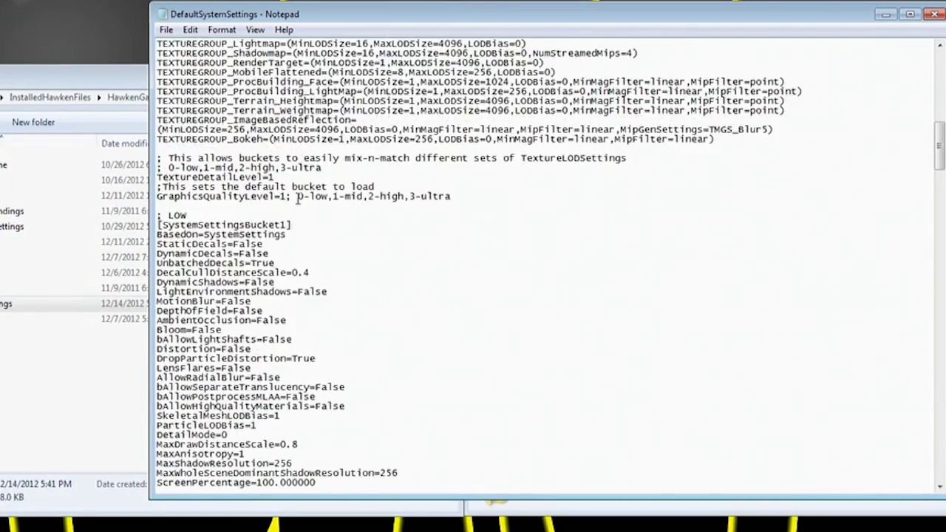
scroll(297, 197, down, 3)
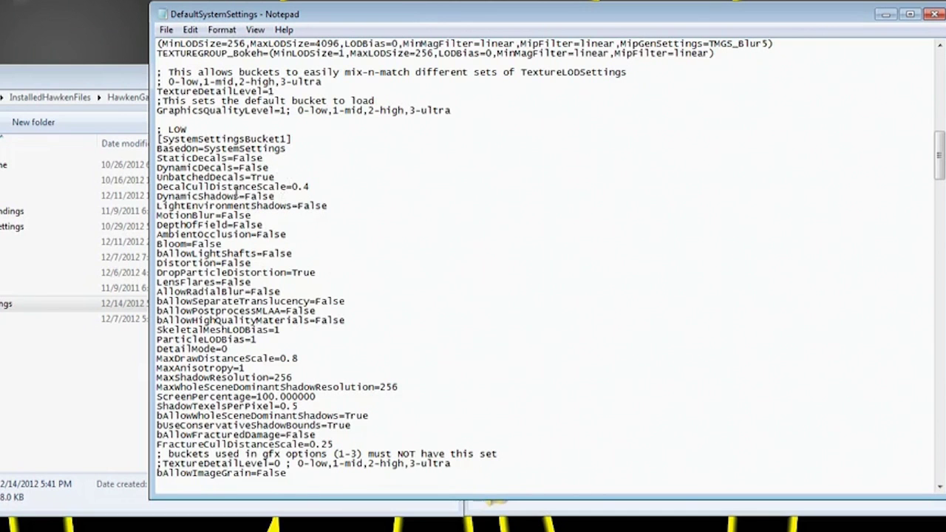
scroll(268, 303, down, 4)
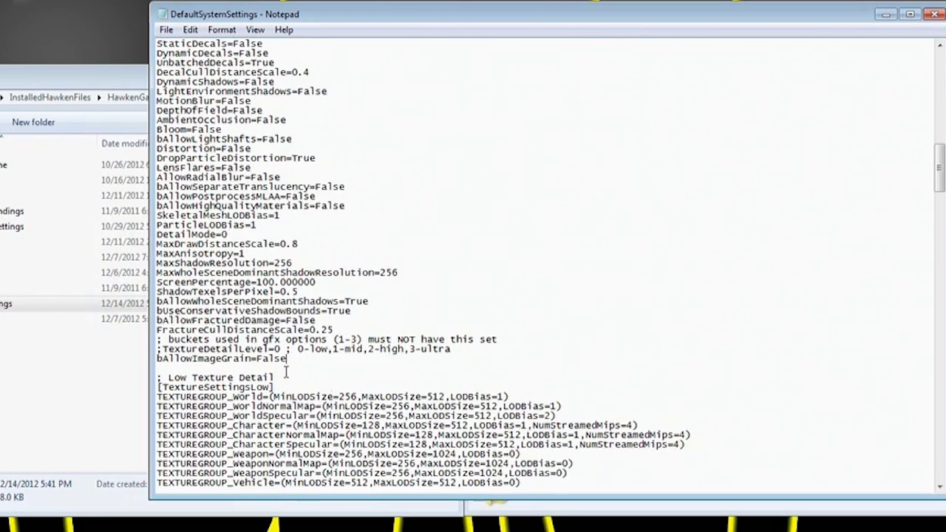
scroll(296, 370, up, 1)
scroll(304, 399, down, 14)
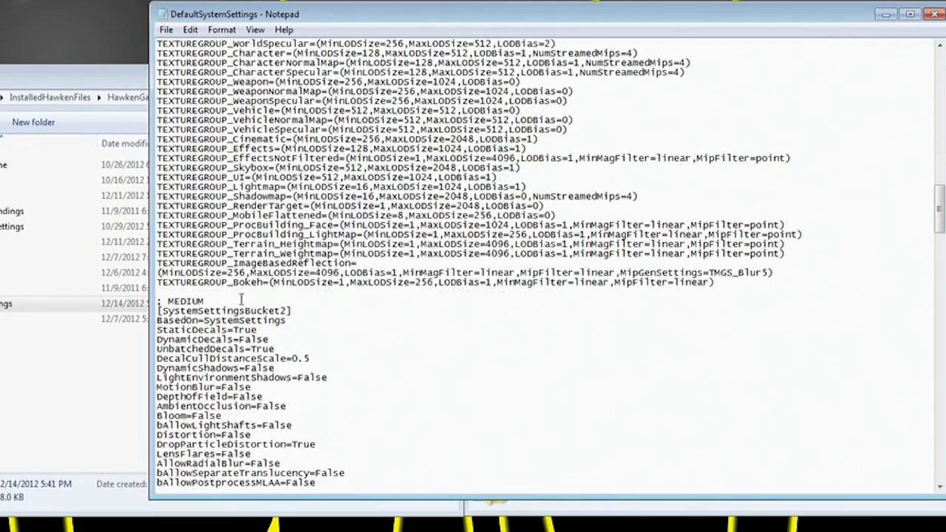
scroll(241, 298, down, 7)
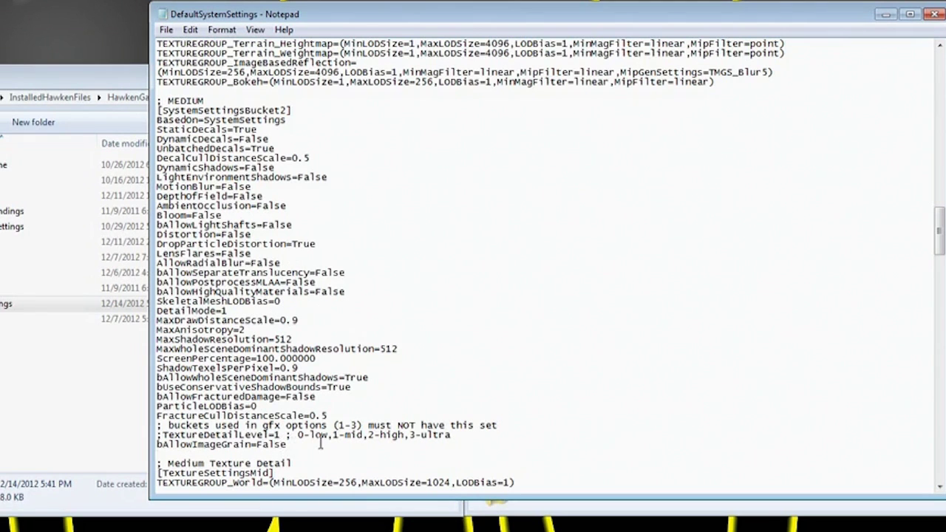
scroll(362, 374, down, 3)
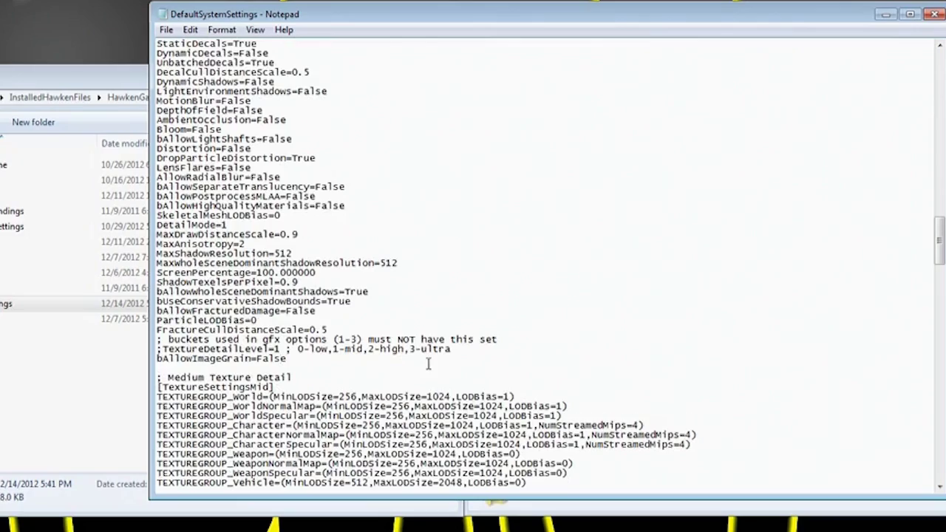
scroll(427, 364, down, 20)
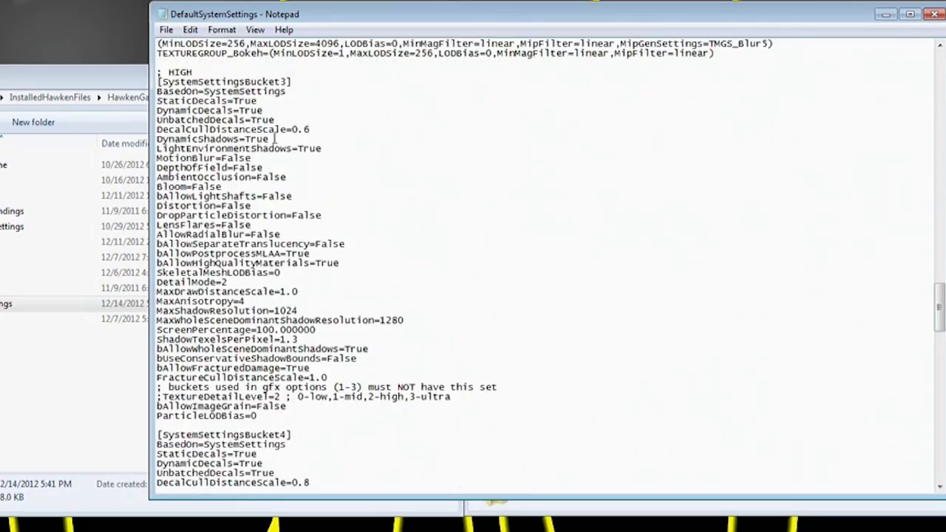
scroll(390, 360, down, 20)
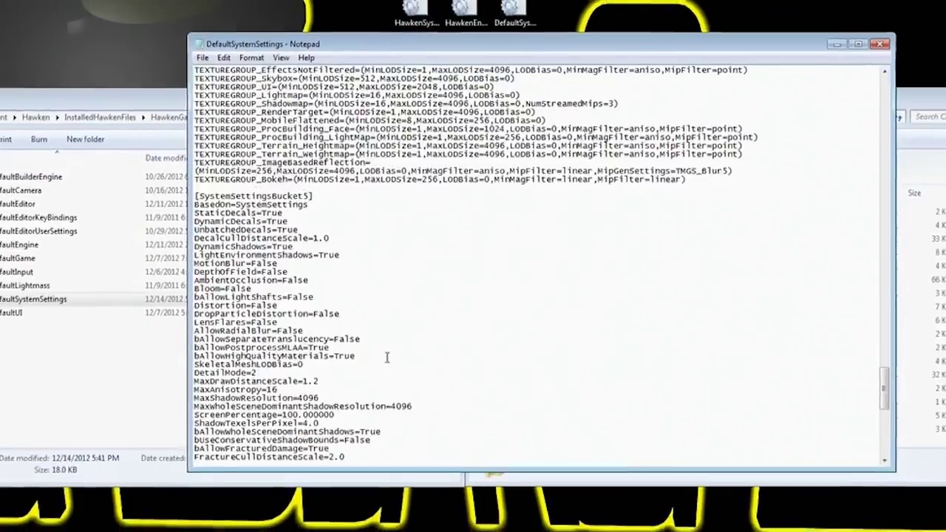
scroll(386, 358, down, 10)
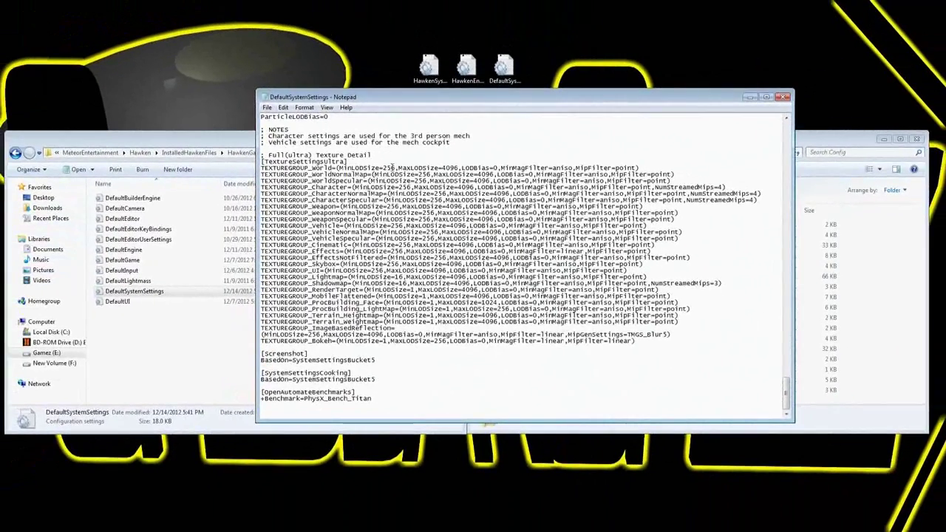
Step: Tick Read-only in the desktop DefaultSystemSettings Properties and apply it
right_click(505, 67)
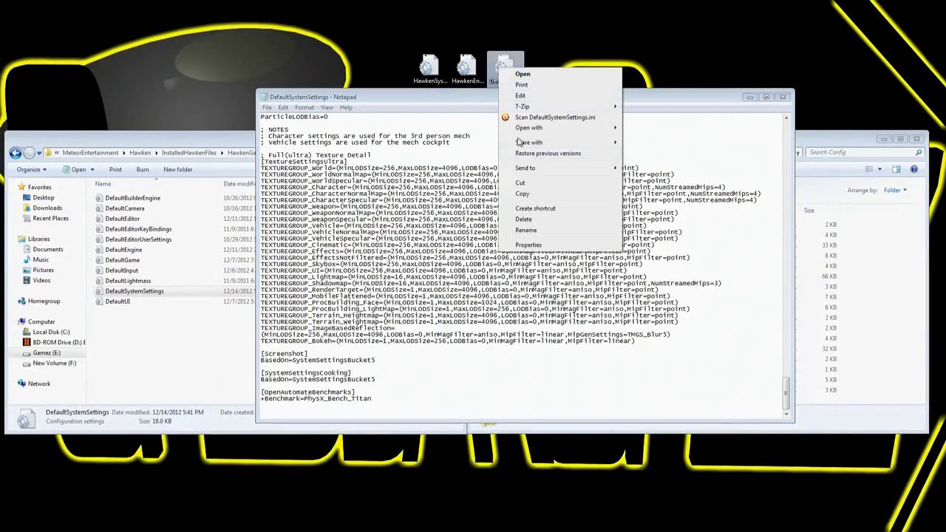
click(544, 248)
click(559, 256)
click(580, 311)
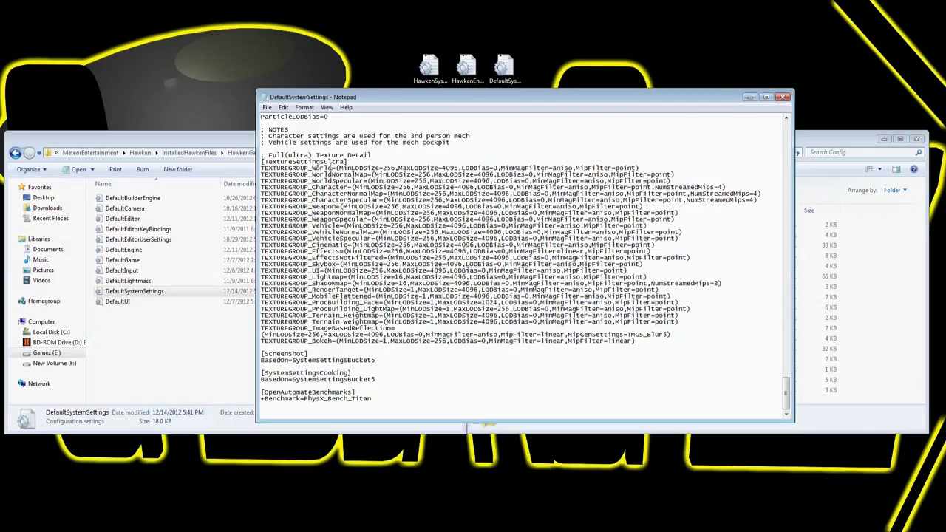
Step: Save the edited DefaultSystemSettings in Notepad and close it
click(267, 107)
click(285, 153)
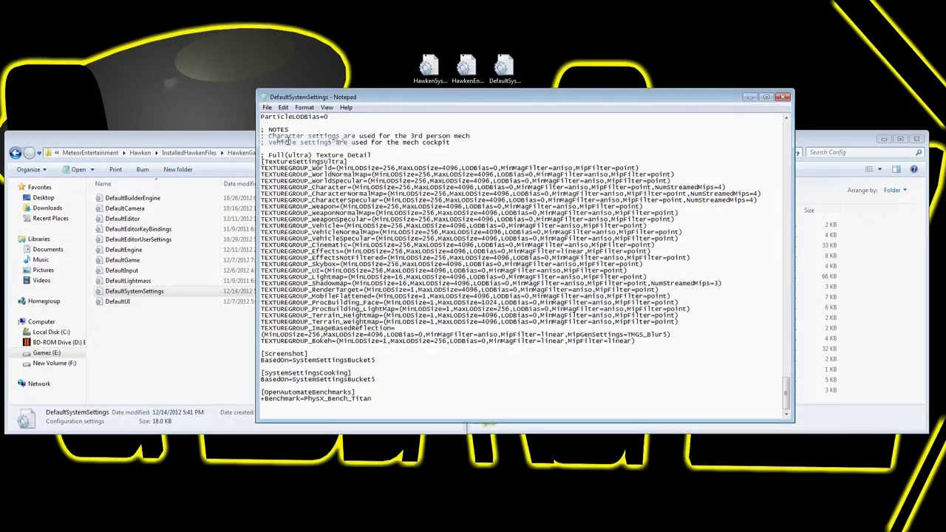
click(783, 97)
Step: Reopen the DefaultSystemSettings Properties and confirm Read-only with OK
right_click(513, 72)
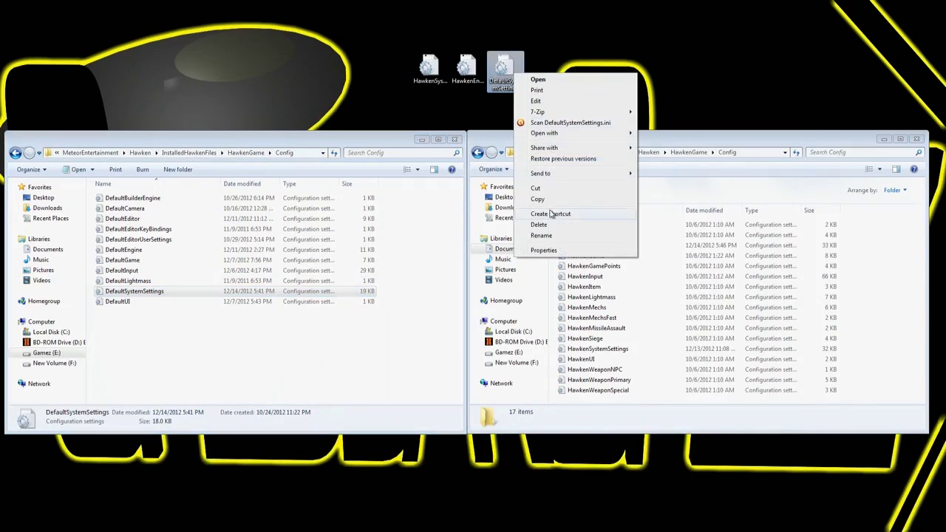
click(553, 255)
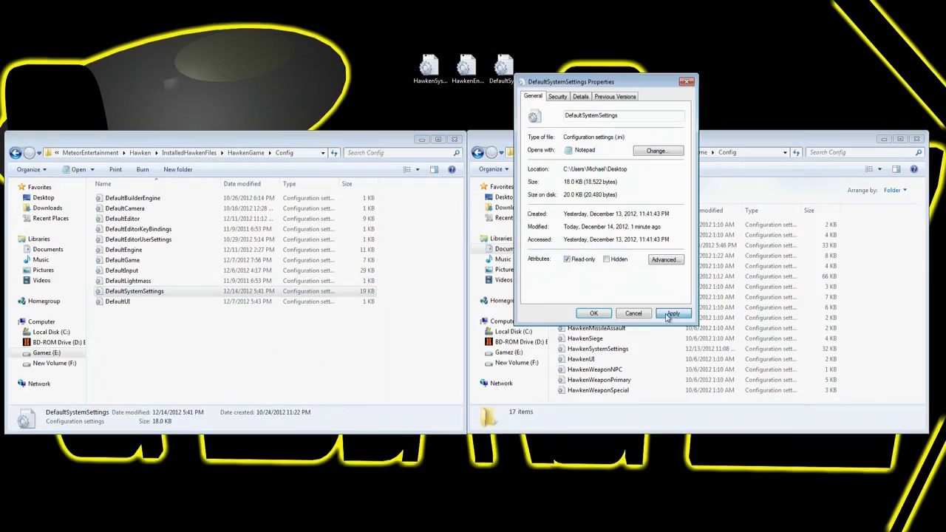
click(595, 314)
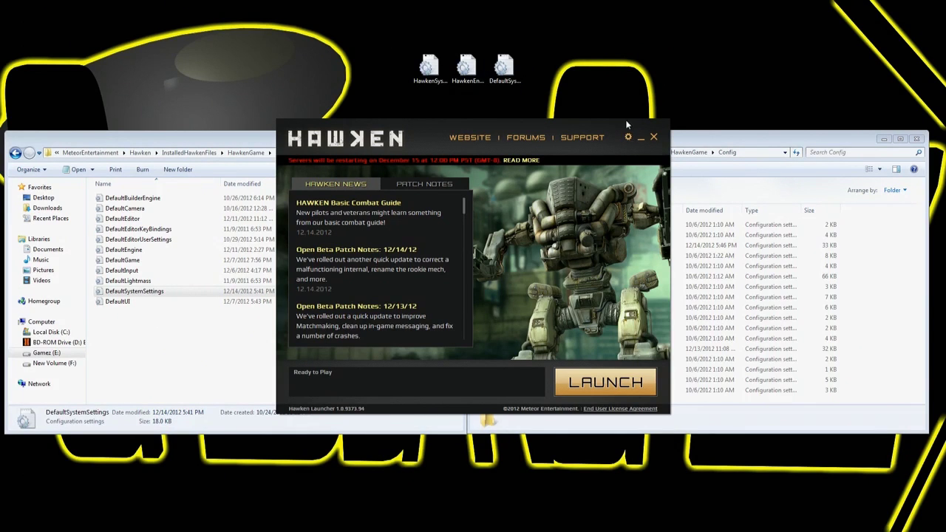
Step: Select the first Hawken settings copy, then bring both Config folder windows in front of the launcher
drag(398, 50, 478, 94)
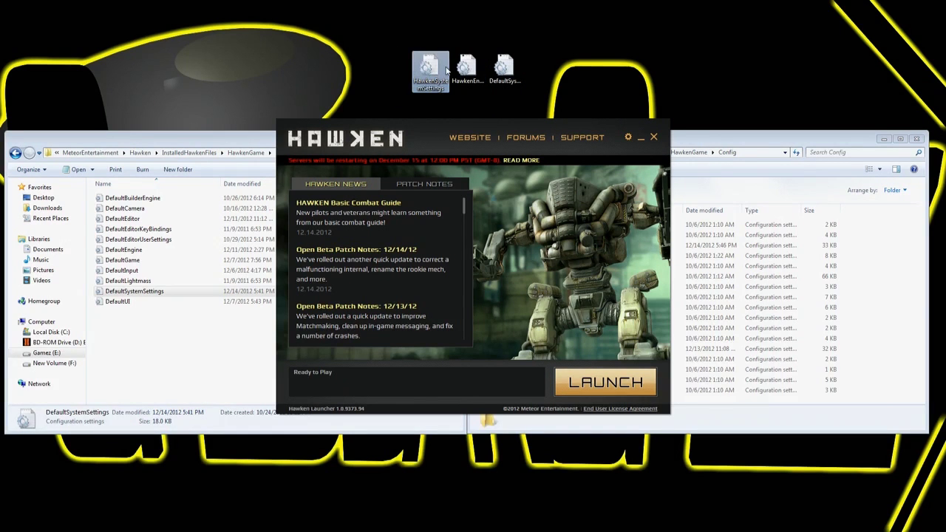
click(713, 140)
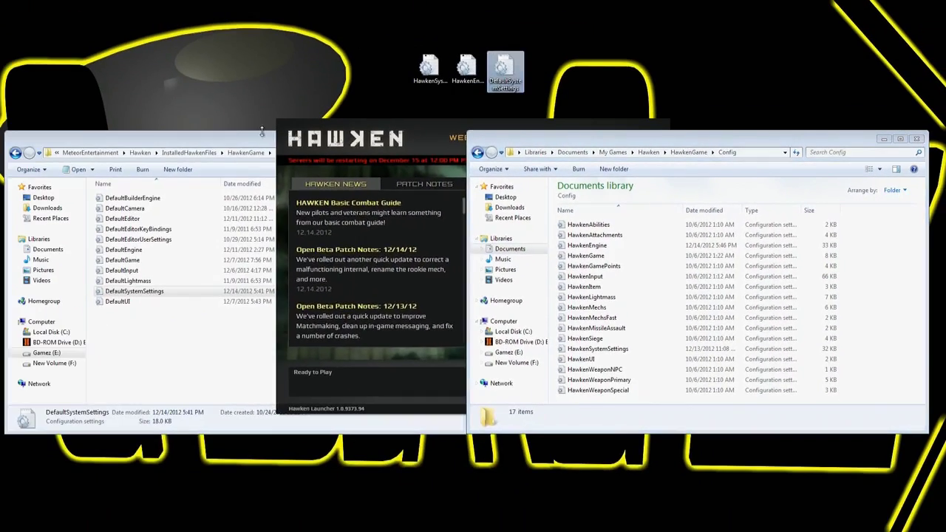
click(261, 131)
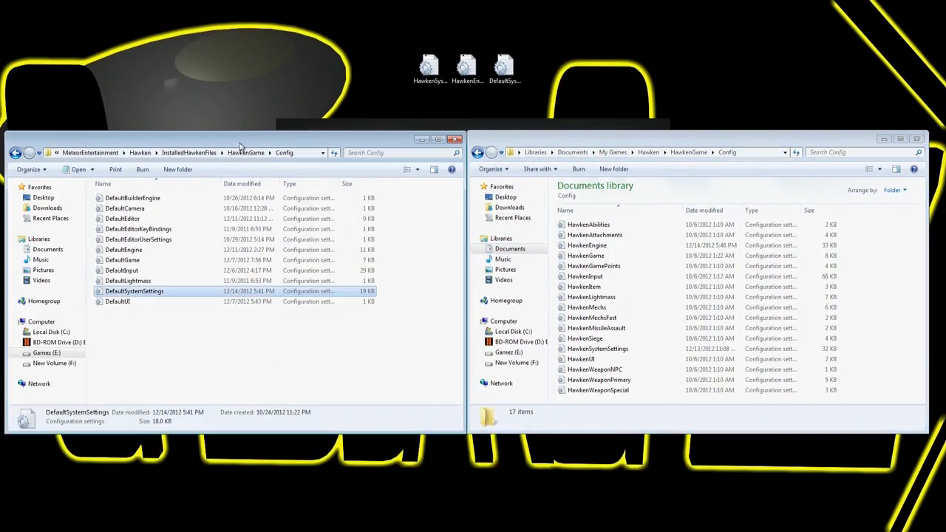